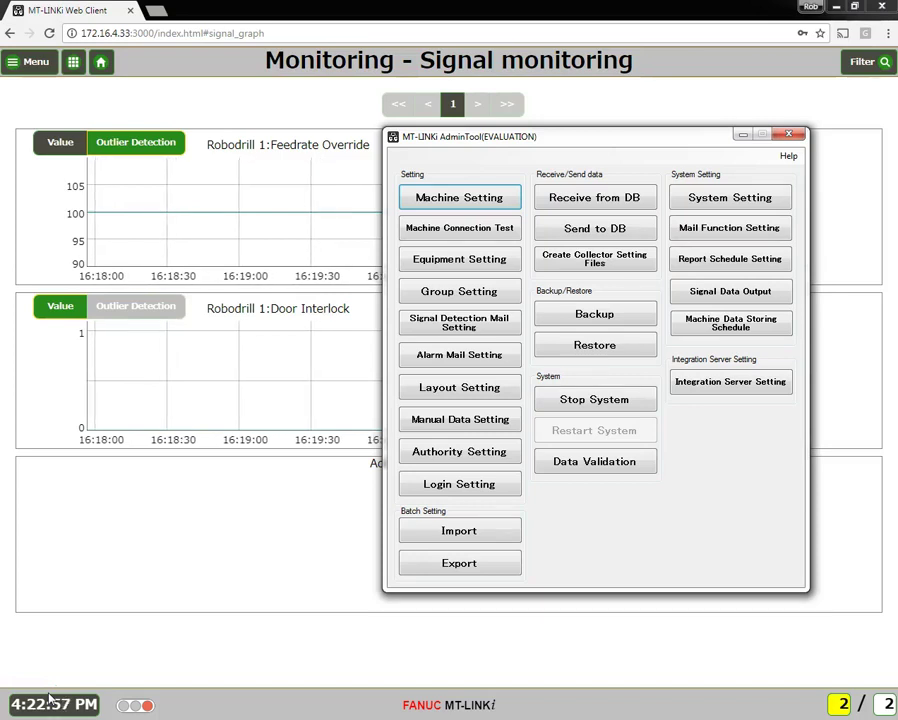
left_click(457, 318)
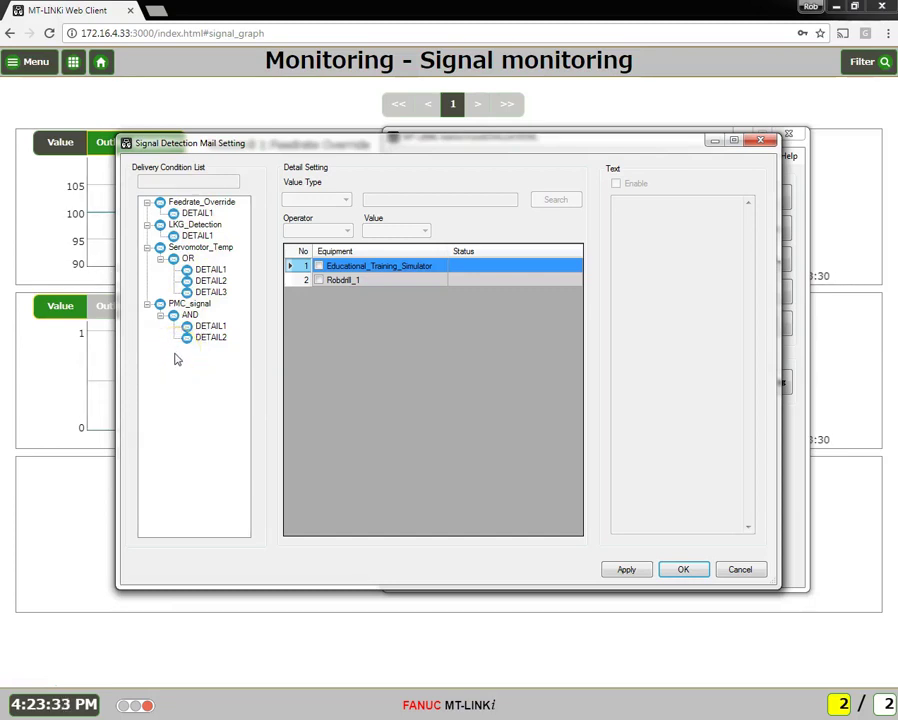
- Add a new delivery condition at the end of the list and rename it Spindle_Temp
right_click(175, 357)
left_click(222, 362)
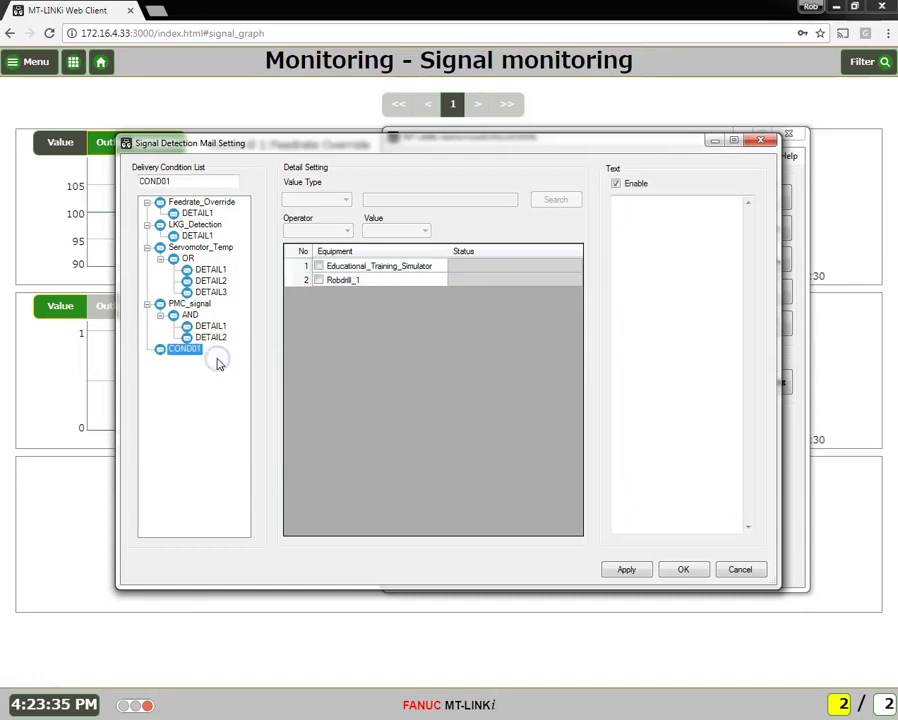
left_click_drag(216, 184, 116, 172)
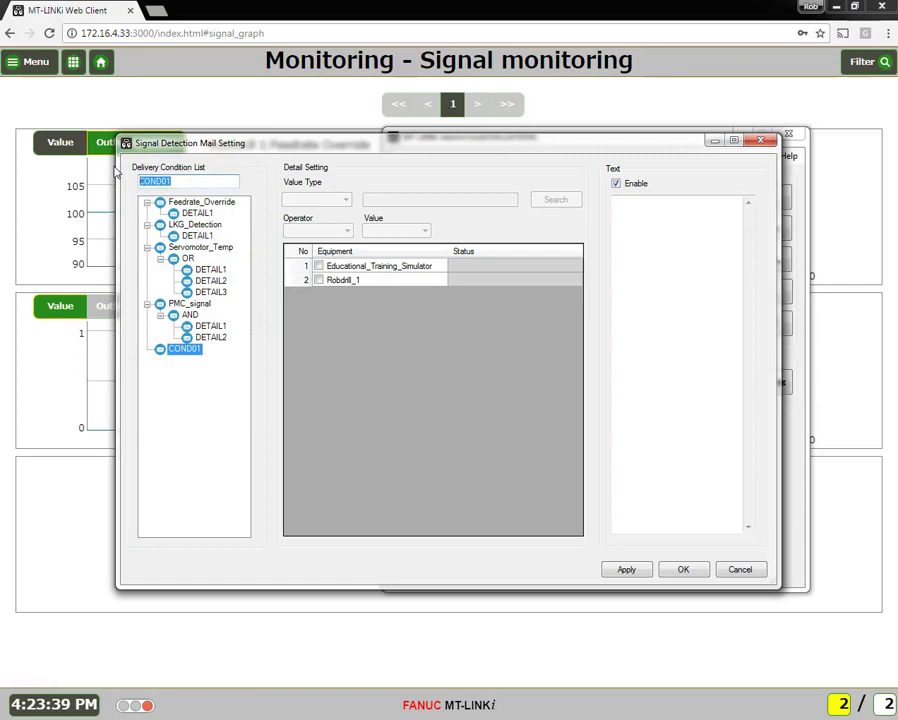
type("Spindle_Temp")
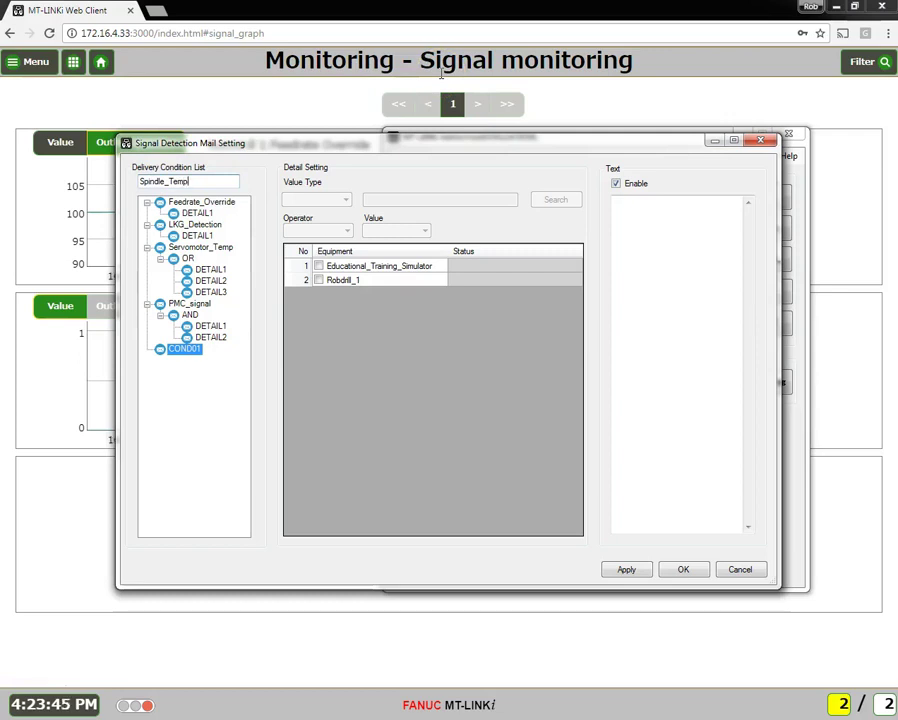
left_click(221, 398)
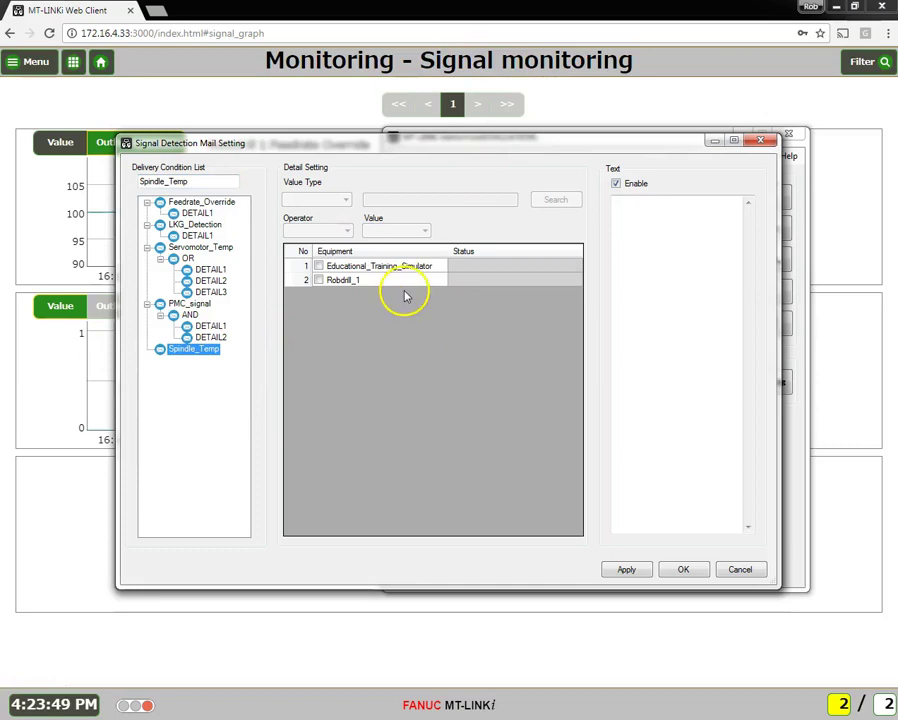
- Target Robdrill_1 and enter the message 'Spindle motor temperture exceeds the limit of 40 degrees.'
left_click(319, 281)
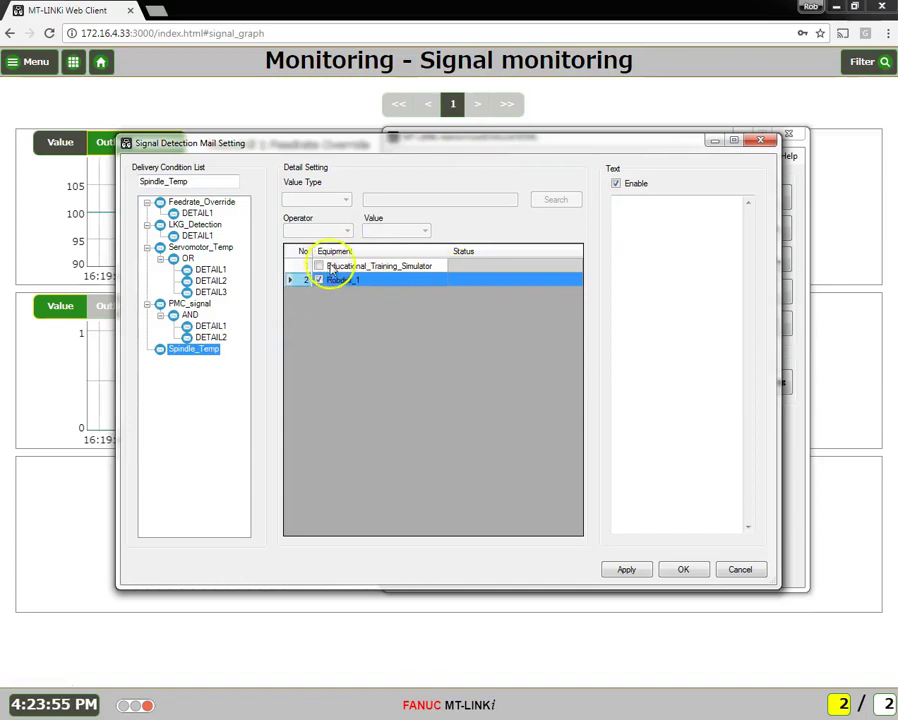
left_click(670, 228)
left_click(690, 224)
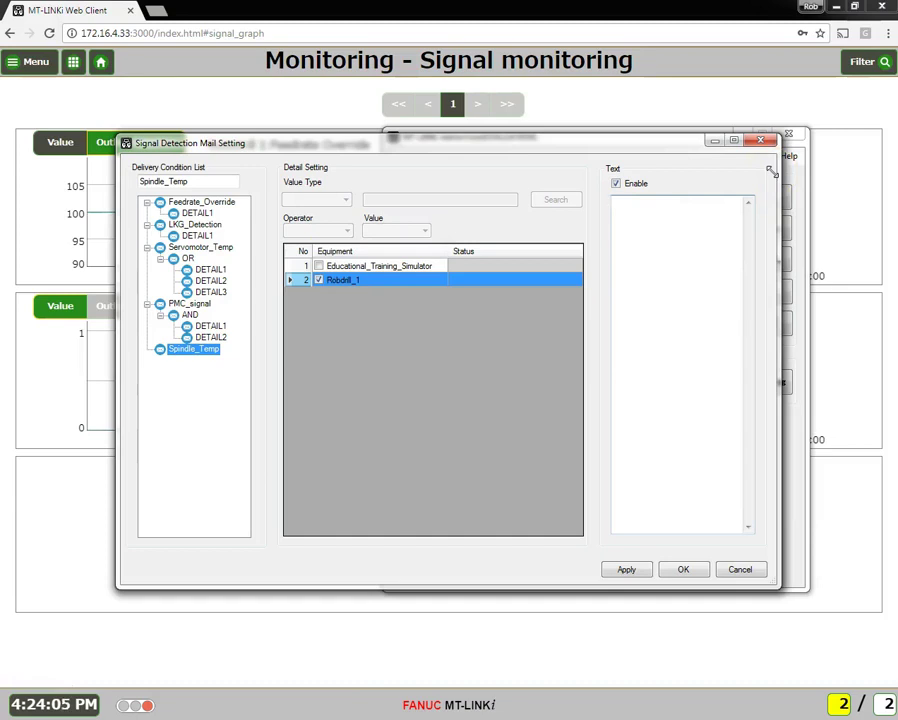
type("Spindle mo")
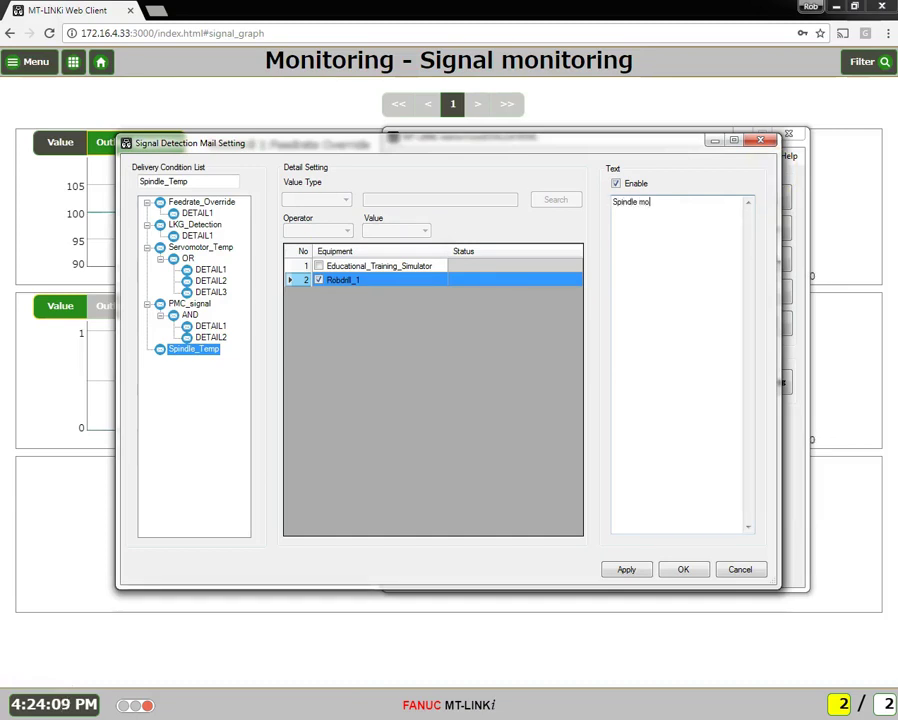
type("tor temperture e")
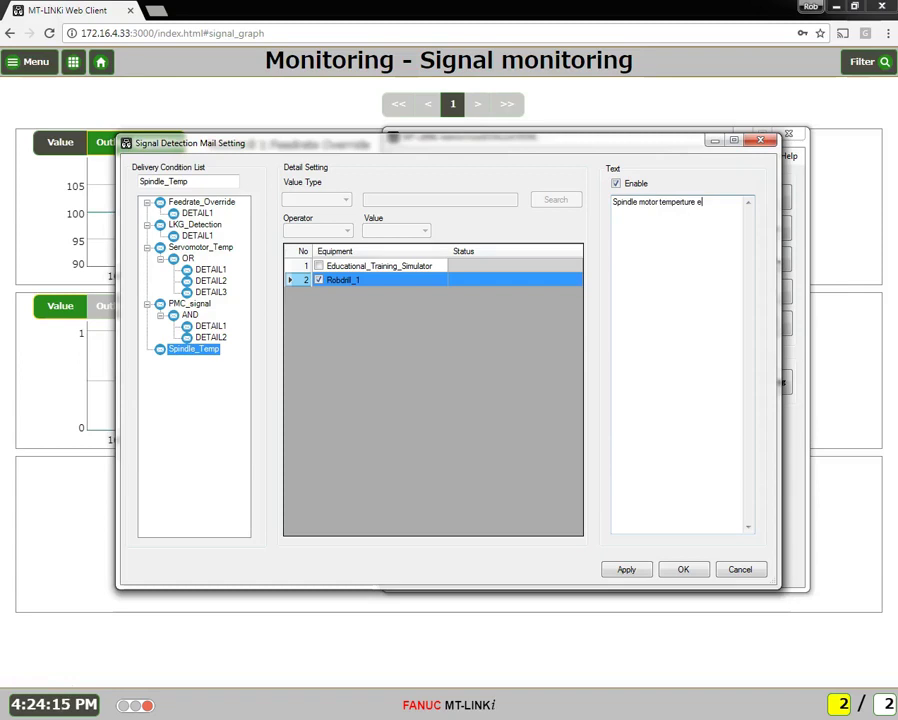
type("xceeds t")
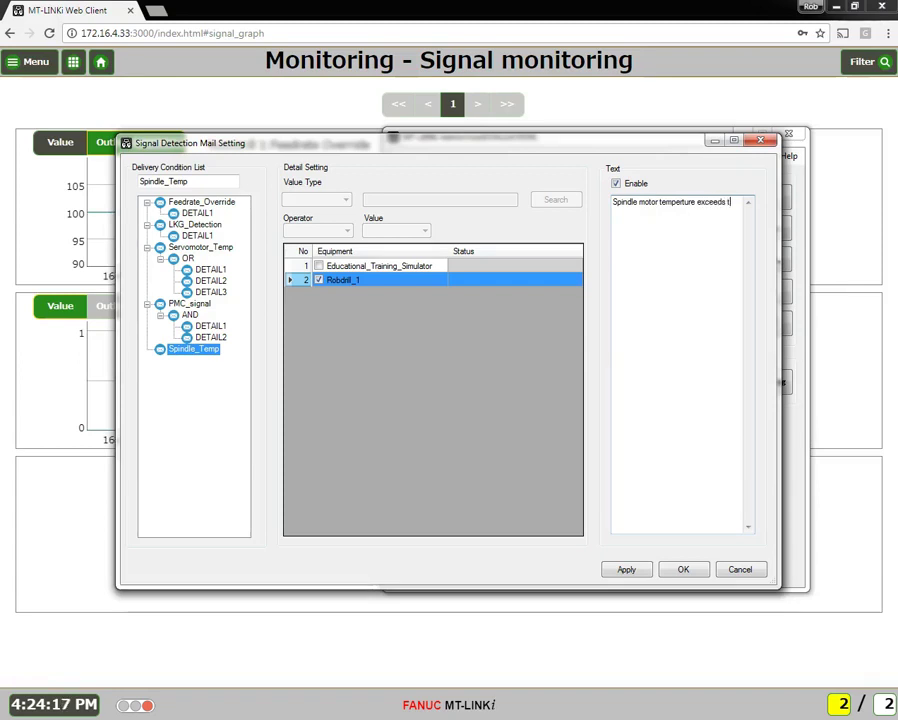
type("ehhe ")
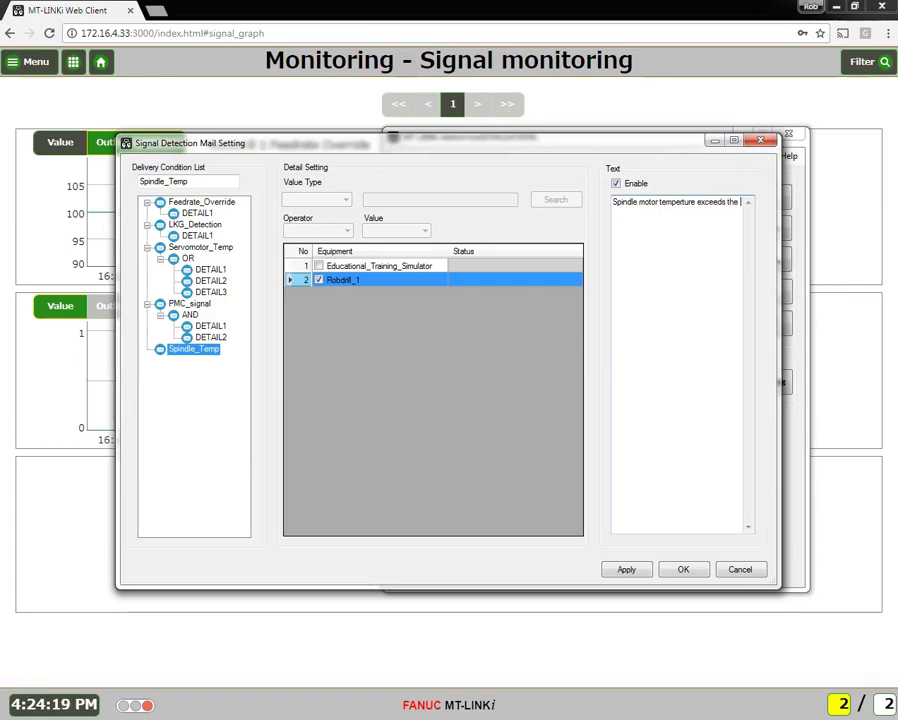
type("lim")
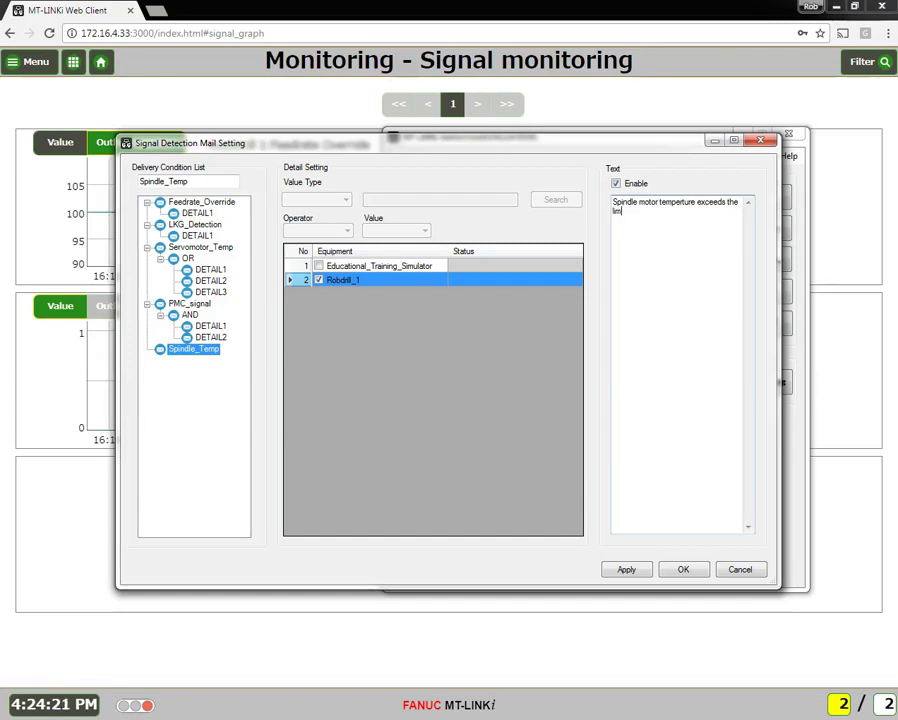
type("it of 4")
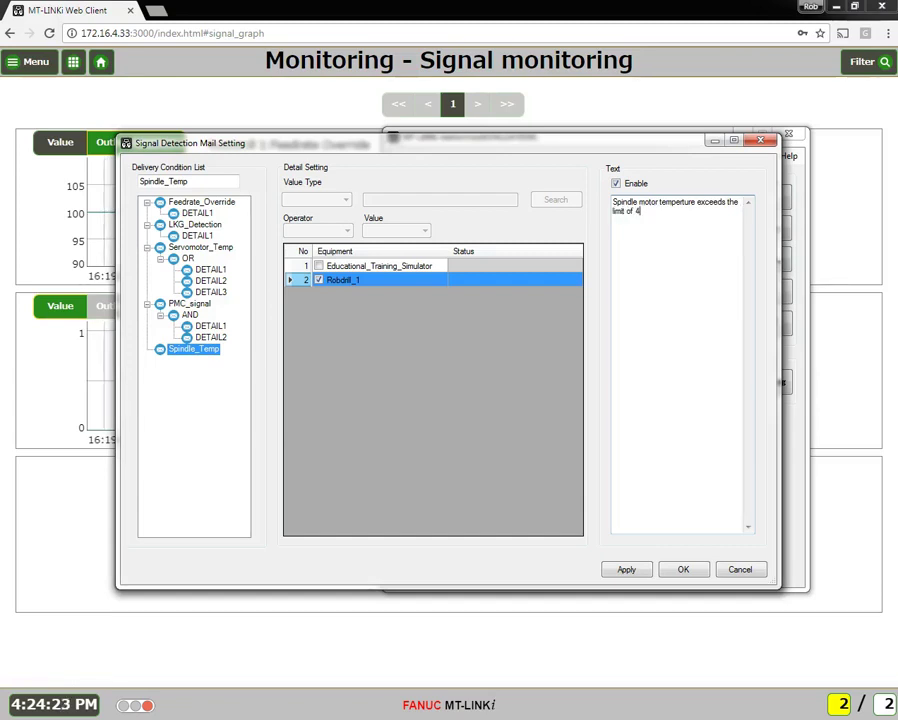
type("0 degrees.")
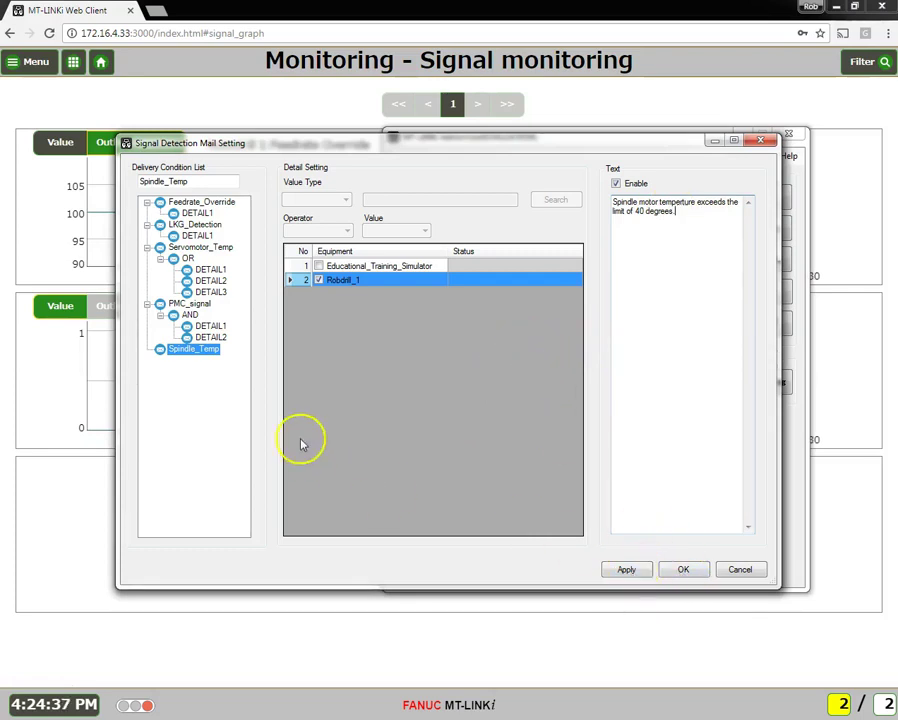
- Add a DETAIL1 entry under Spindle_Temp and set its value type to judge
right_click(198, 353)
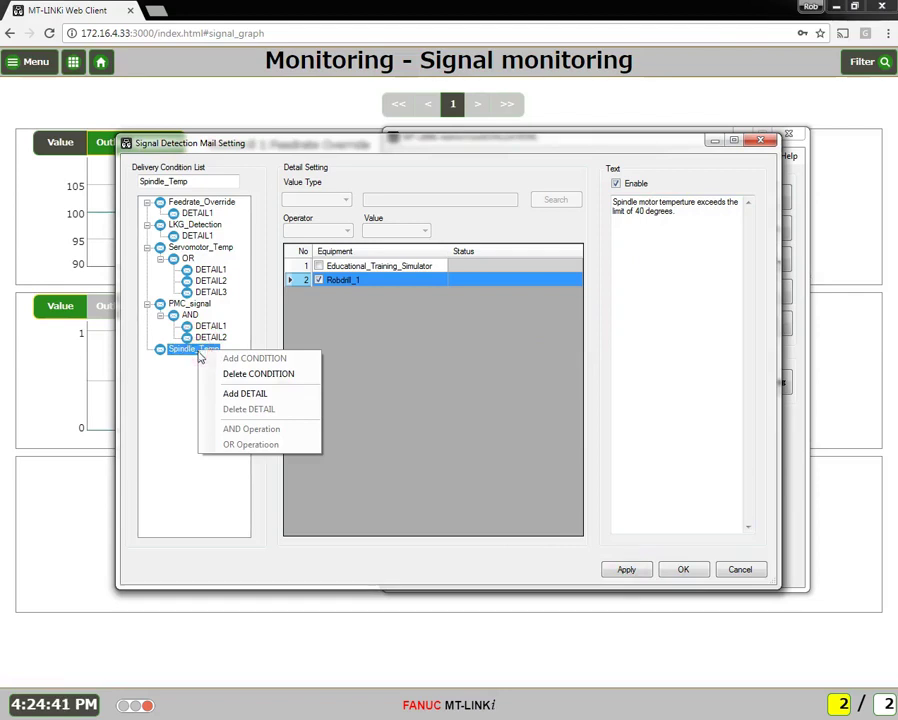
left_click(226, 393)
left_click(200, 361)
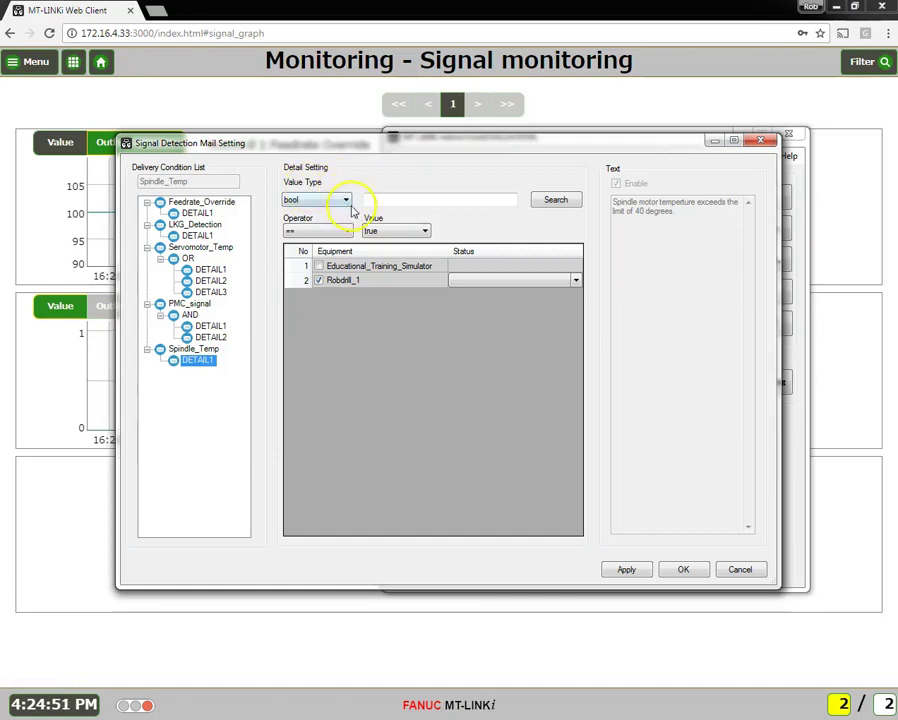
left_click(347, 201)
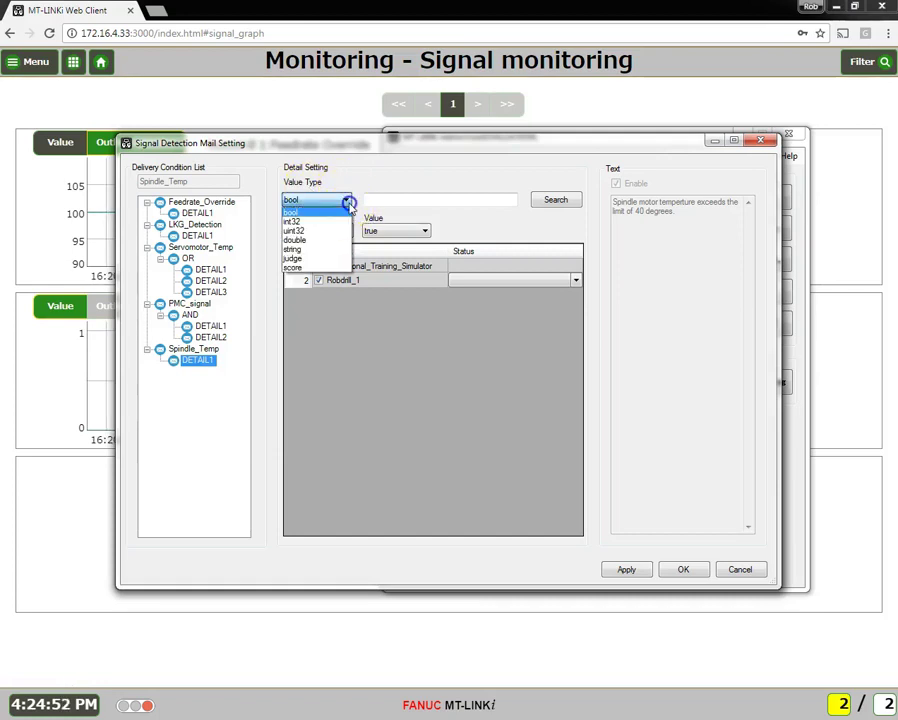
left_click(306, 258)
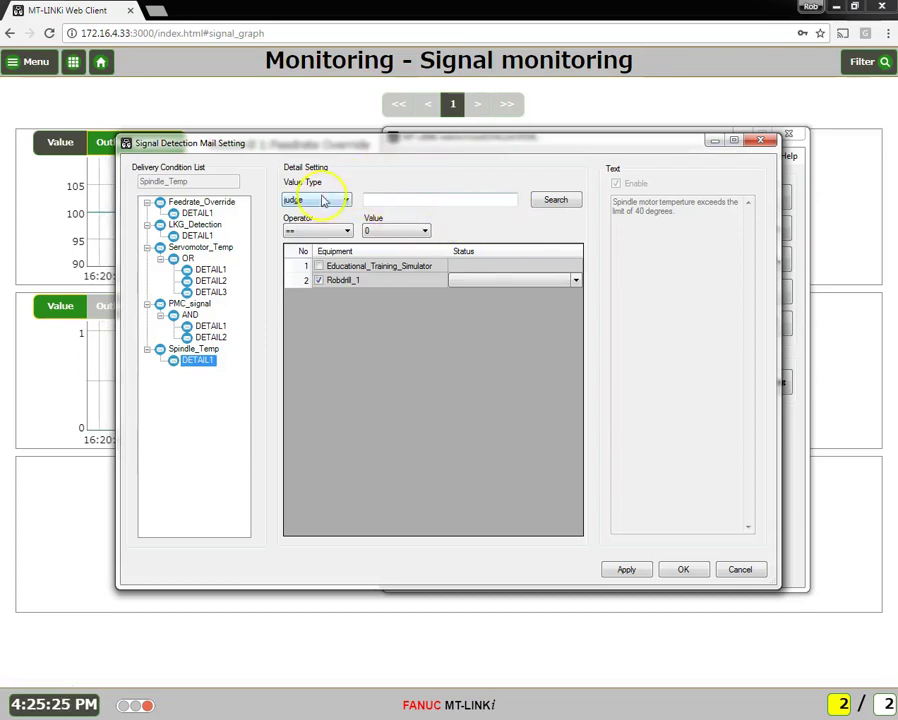
- Set DETAIL1's comparison value to 2, keeping the == operator
left_click(422, 231)
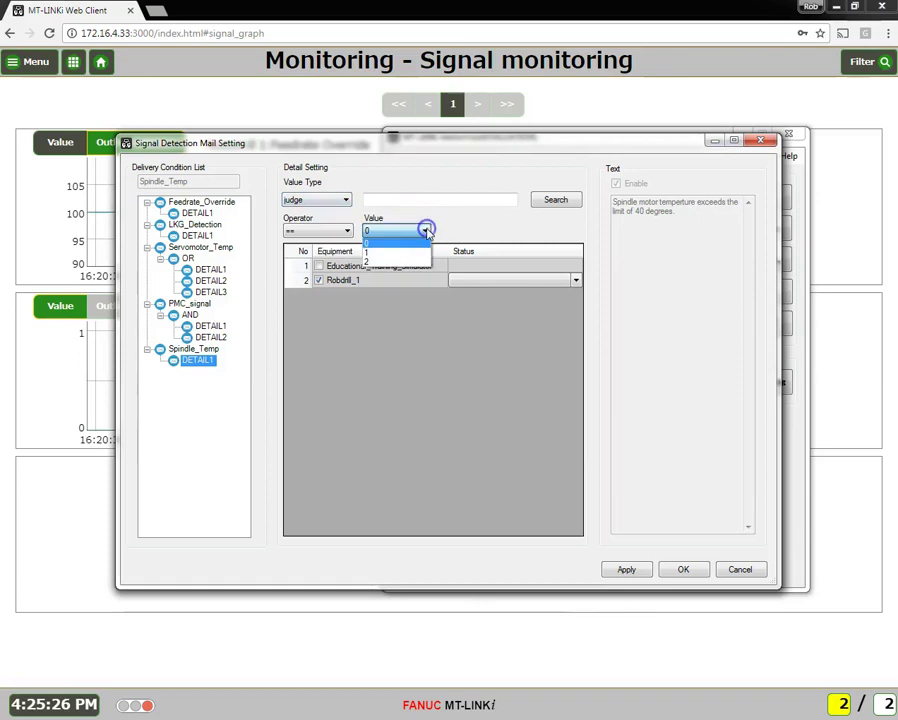
left_click(377, 253)
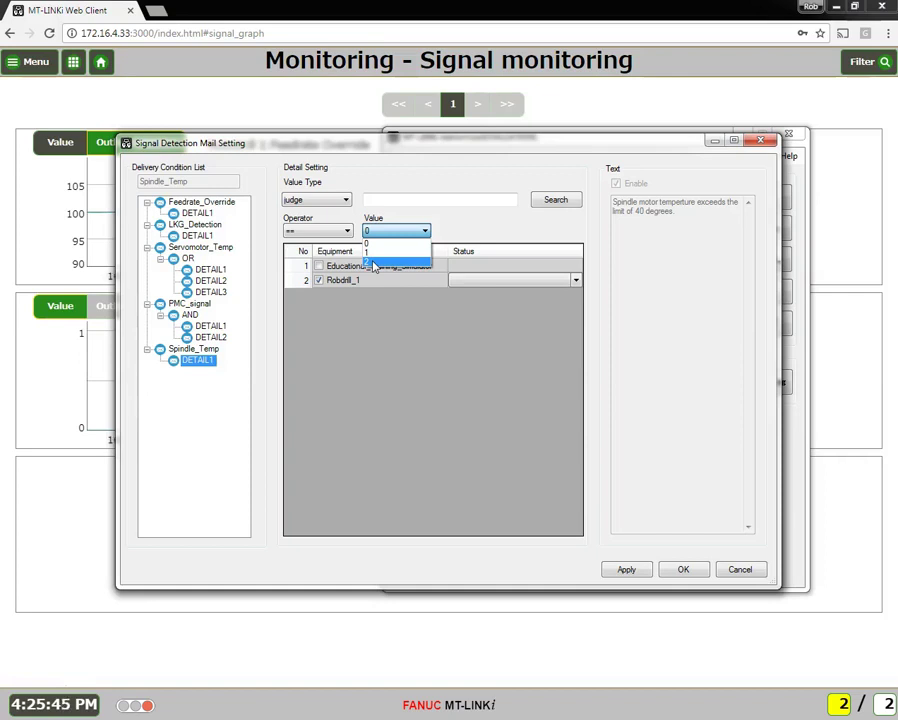
left_click(372, 262)
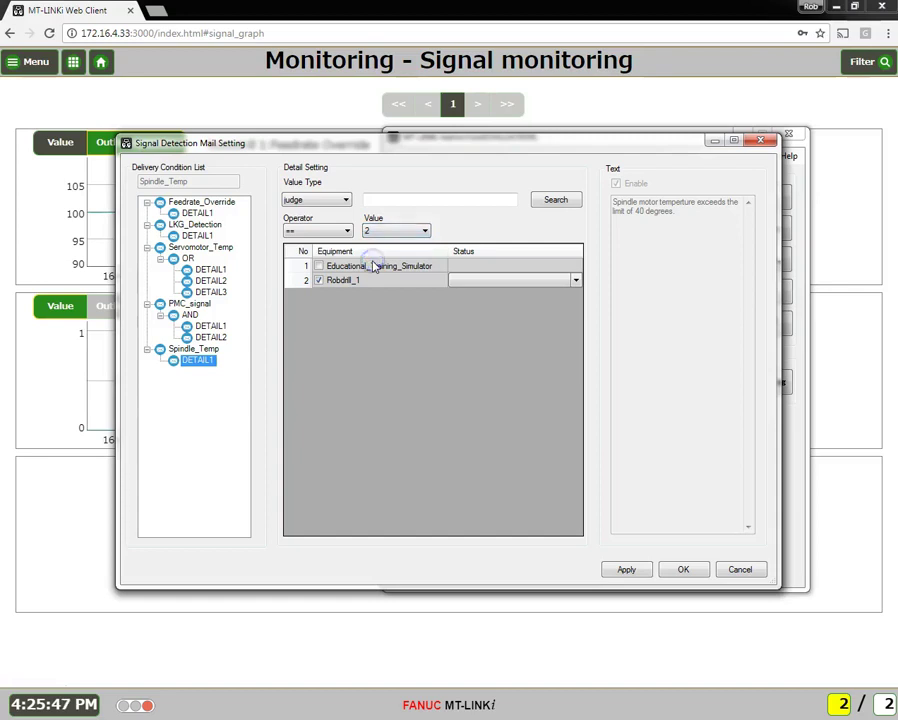
left_click(343, 232)
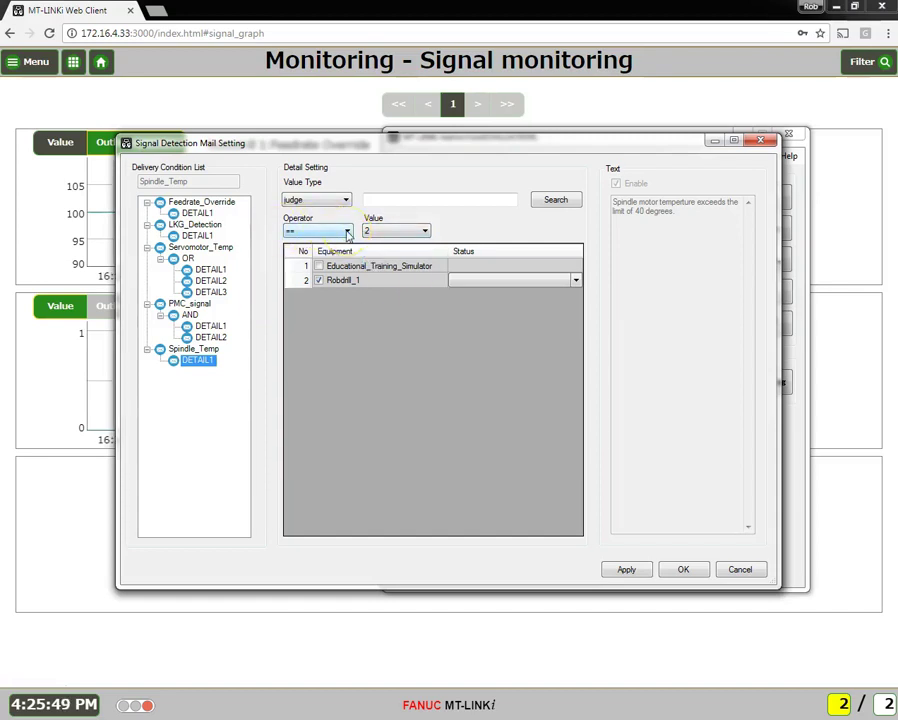
left_click(348, 232)
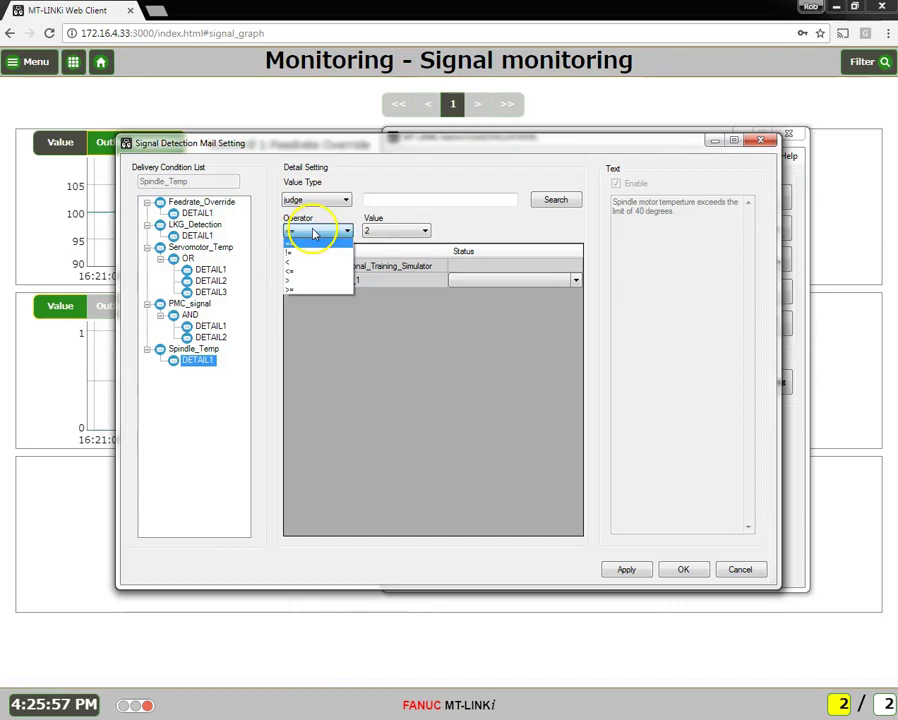
left_click(444, 232)
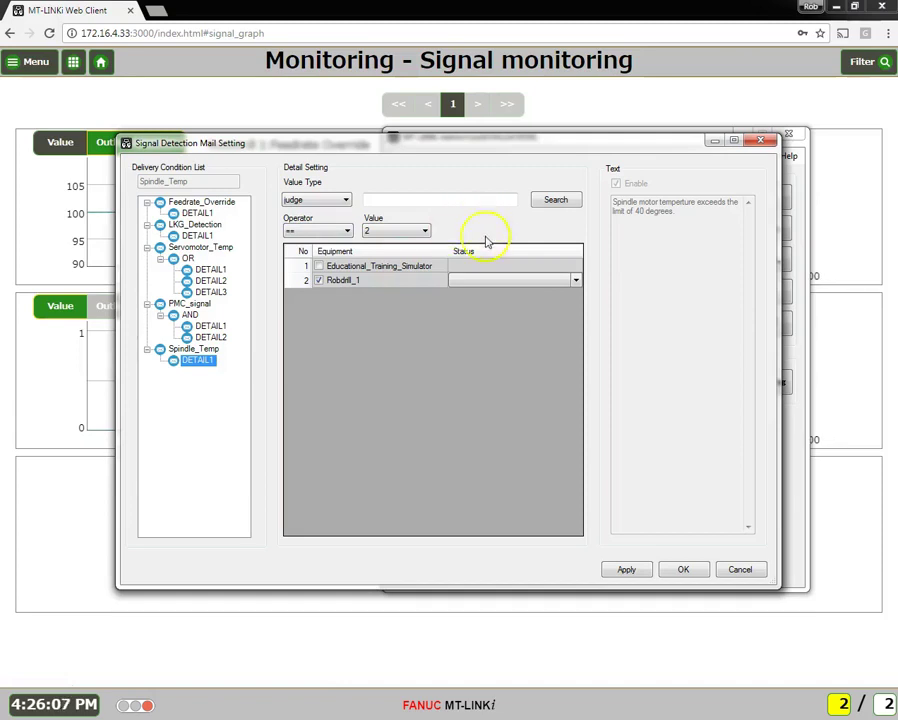
- Link Robdrill_1 to signal SpindleTemp_0_path1_Robodrill_1, apply, then display Feedrate_Override
left_click(577, 282)
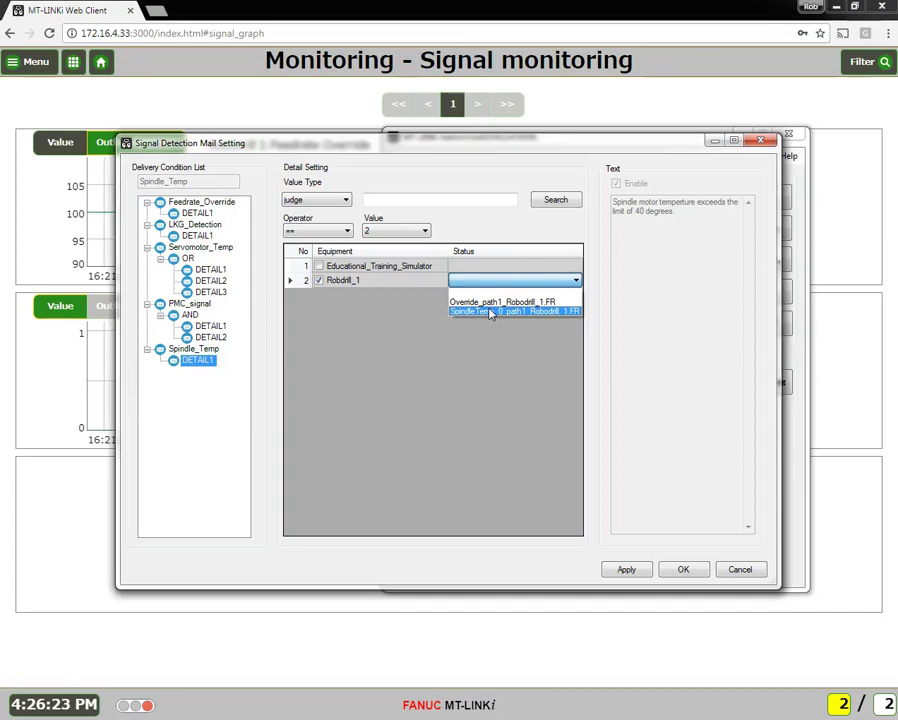
left_click(414, 296)
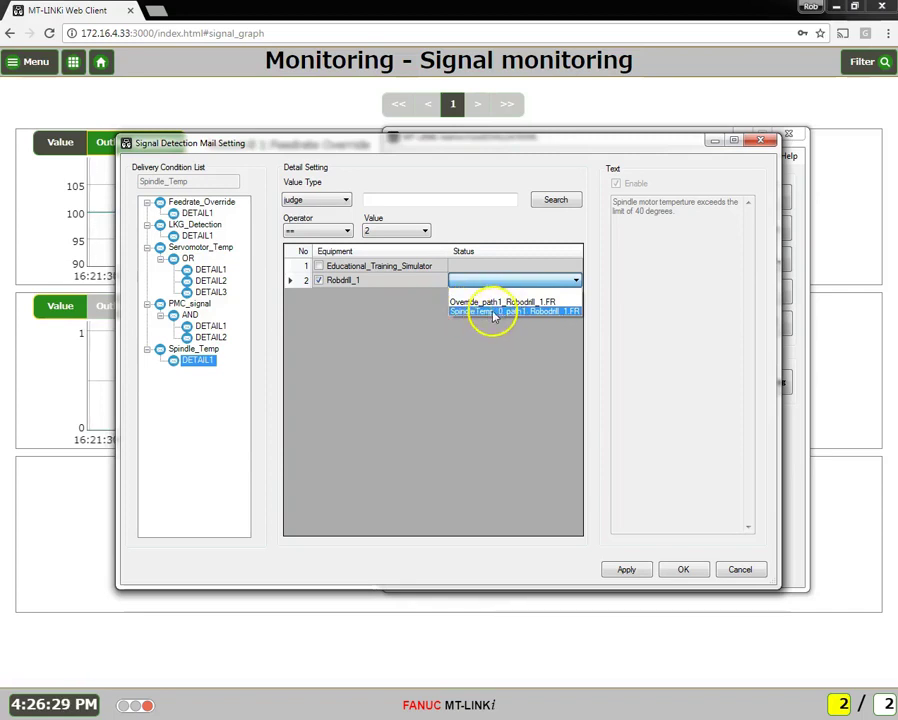
left_click(491, 313)
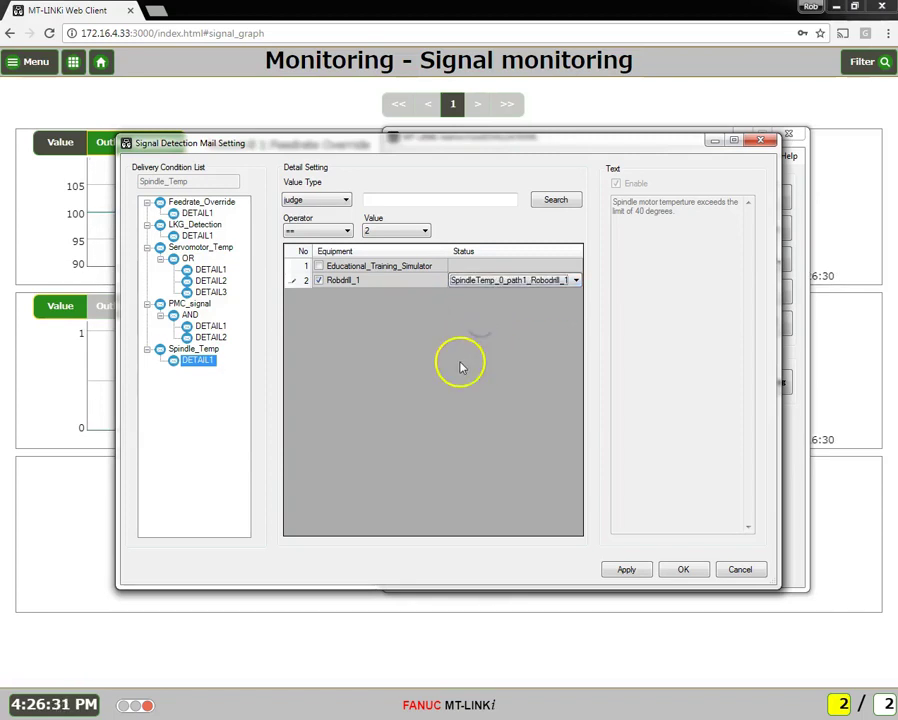
left_click(628, 571)
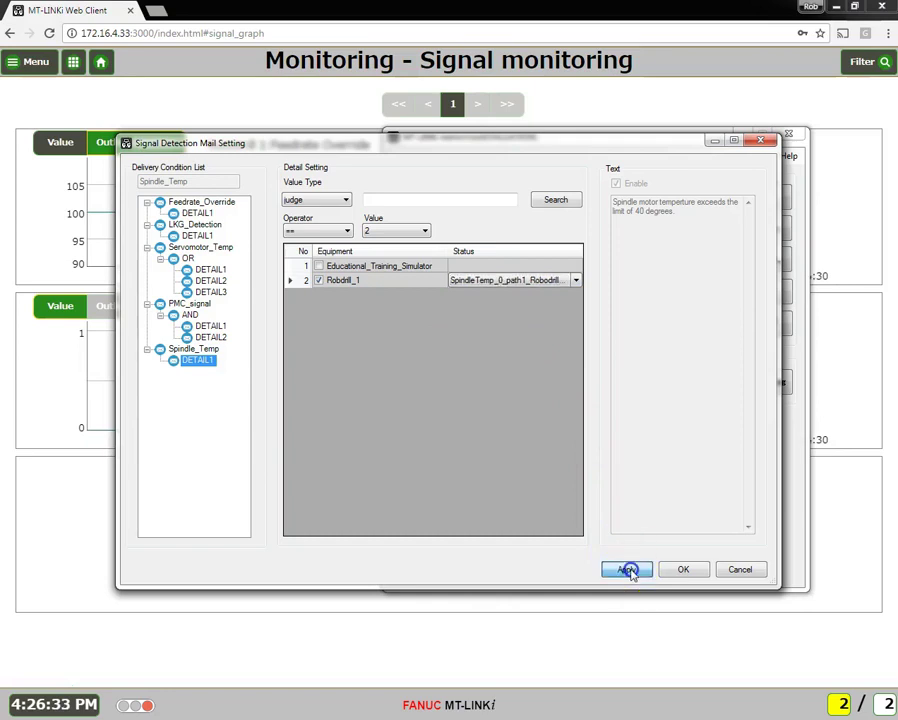
left_click(384, 362)
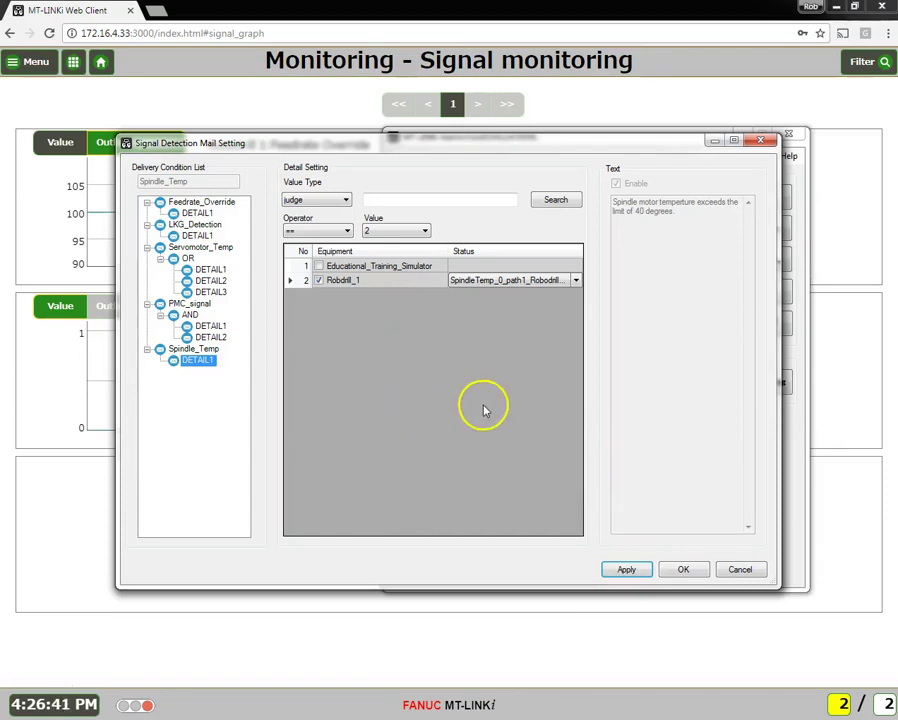
left_click(218, 203)
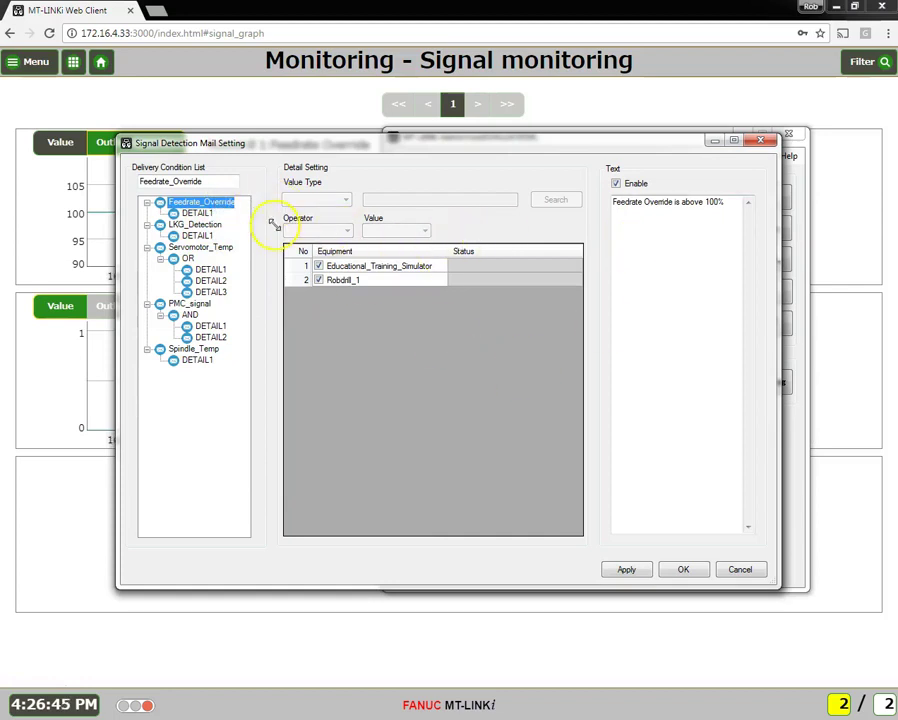
- Review Feedrate_Override's DETAIL1: int32 override greater than 100 on both machines
left_click(205, 214)
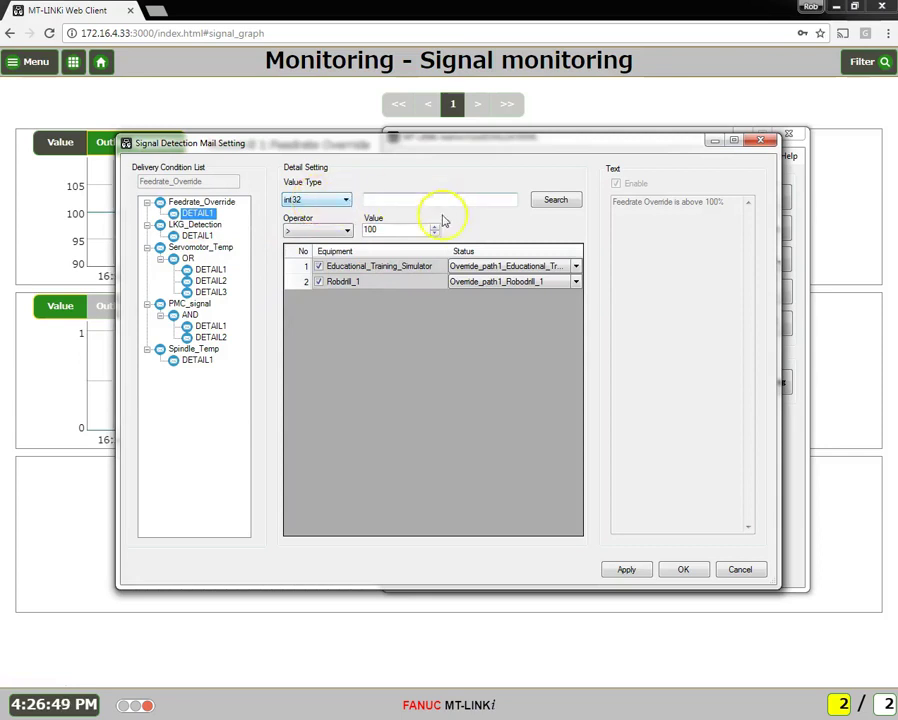
left_click(290, 232)
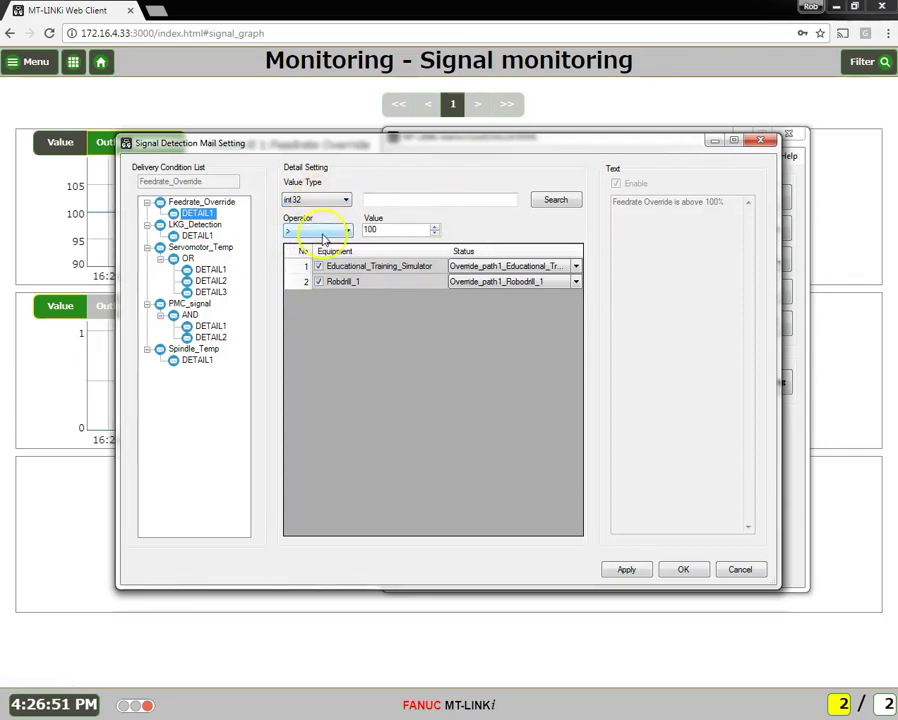
left_click(390, 230)
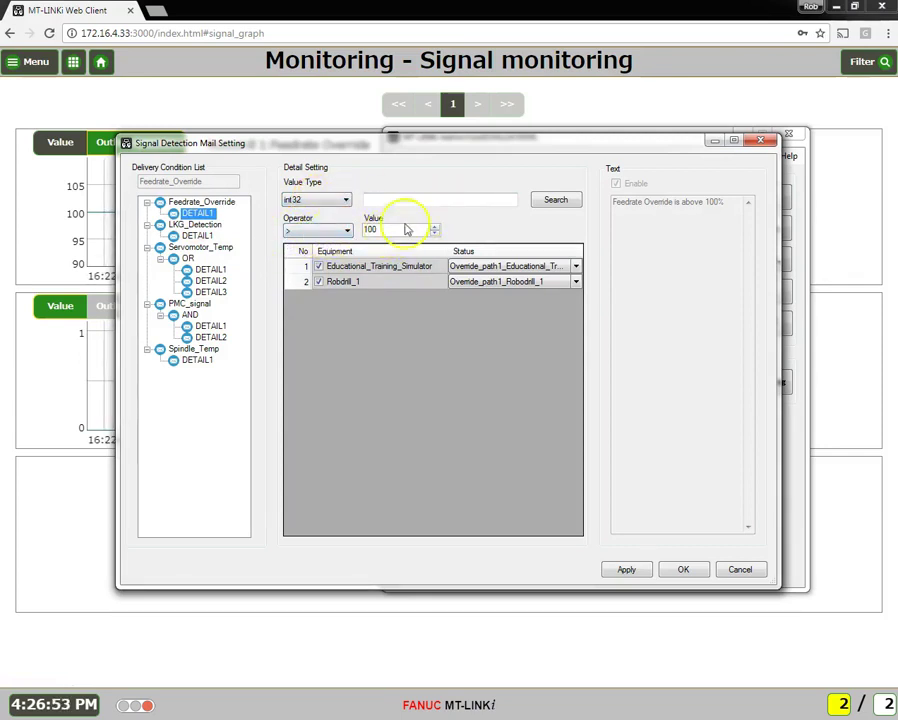
left_click(565, 284)
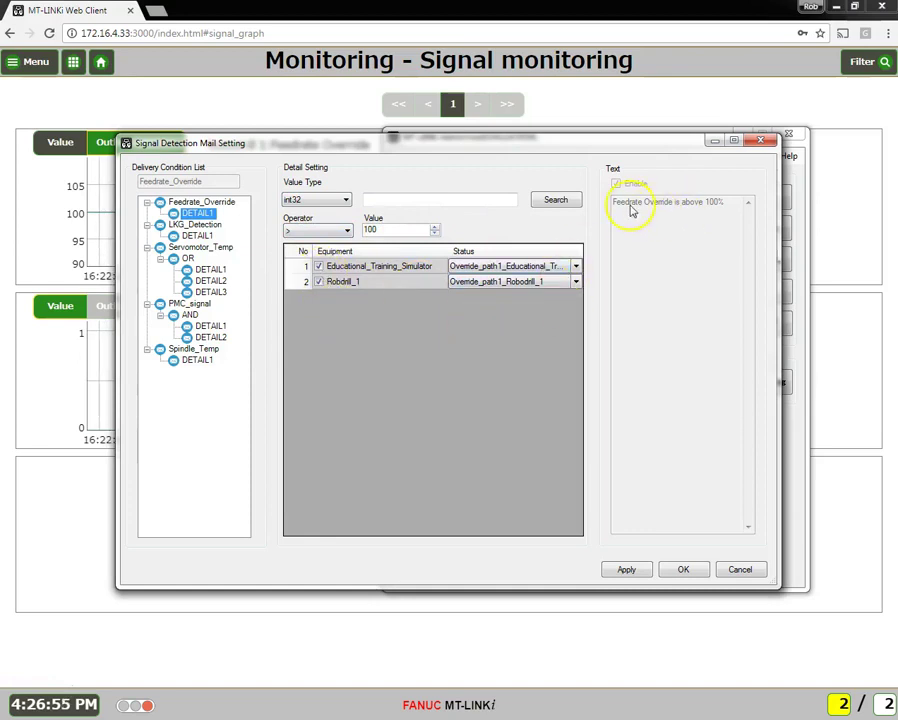
left_click(370, 228)
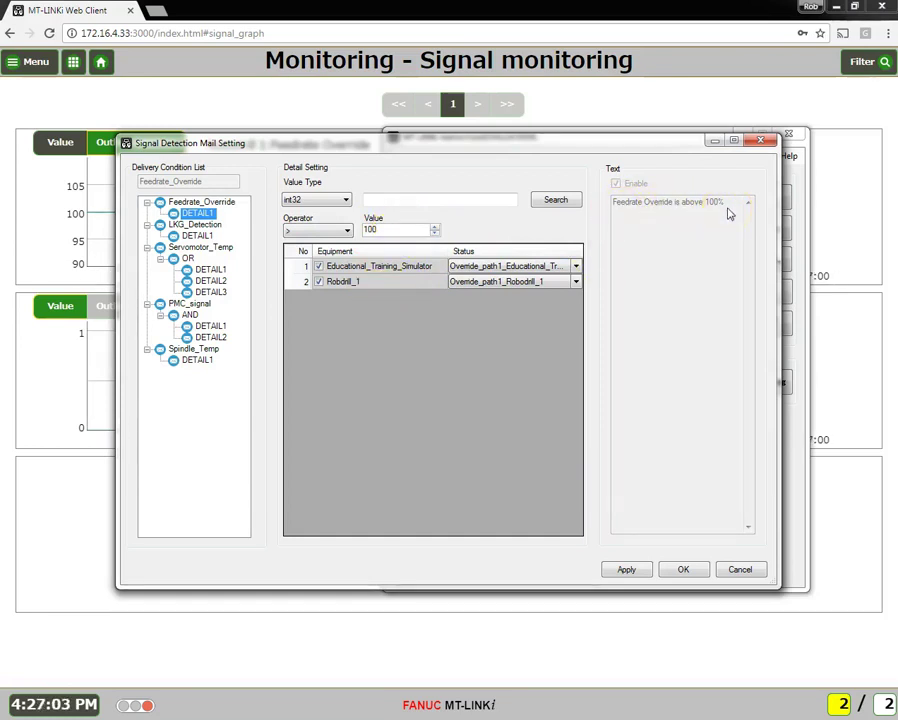
- Display LKG_Detection's DETAIL1: double below 10.000 on the training simulator's leak-resistance signal
left_click(200, 225)
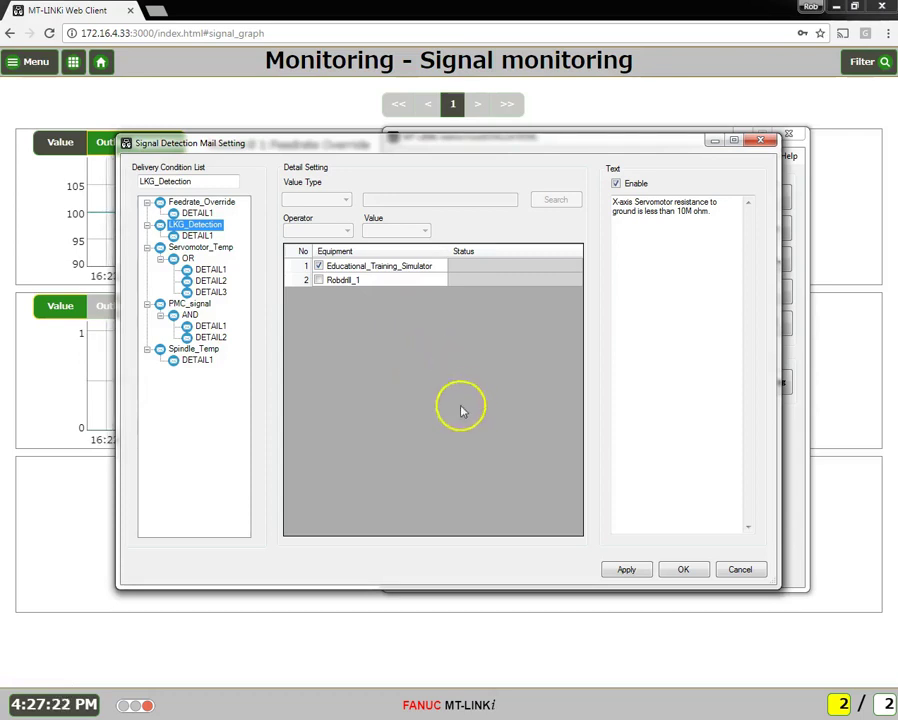
left_click(195, 236)
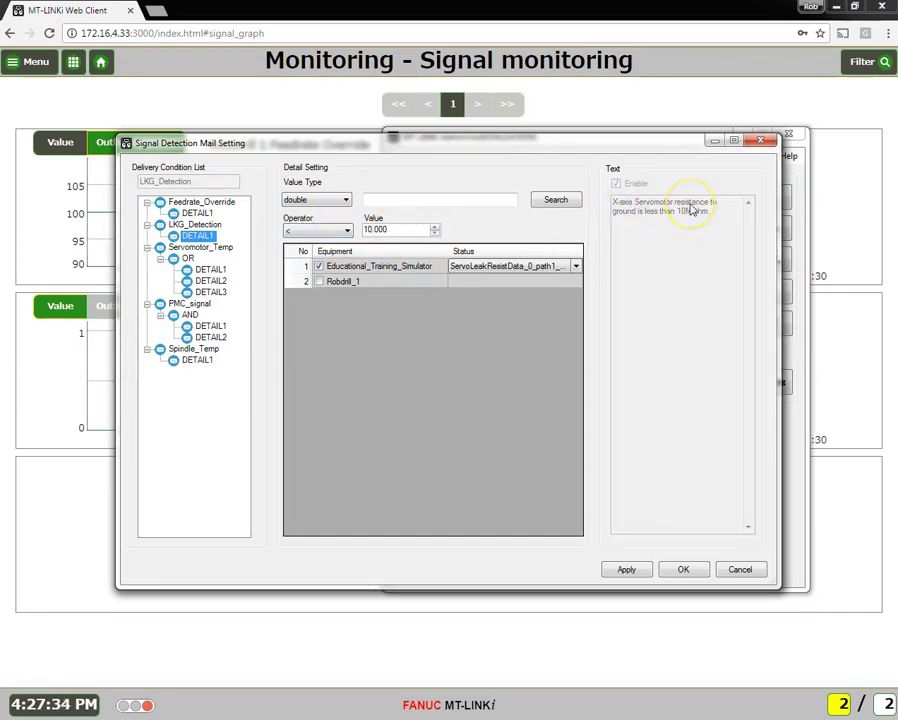
- Compare Servomotor_Temp's DETAIL1–DETAIL3 signals, ending on DETAIL3's double above 40.000
left_click(199, 248)
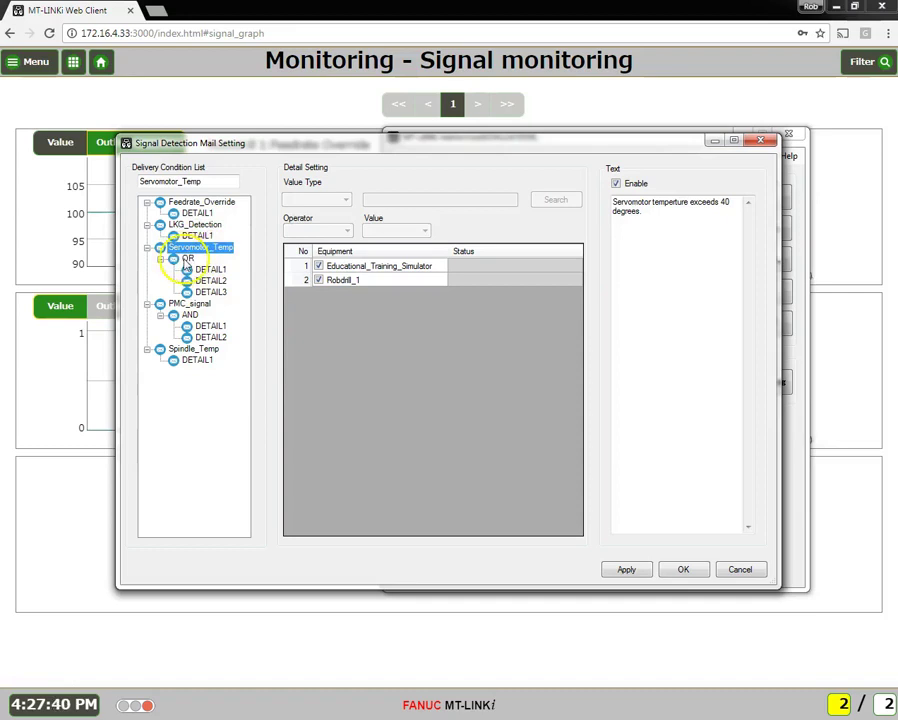
left_click(211, 270)
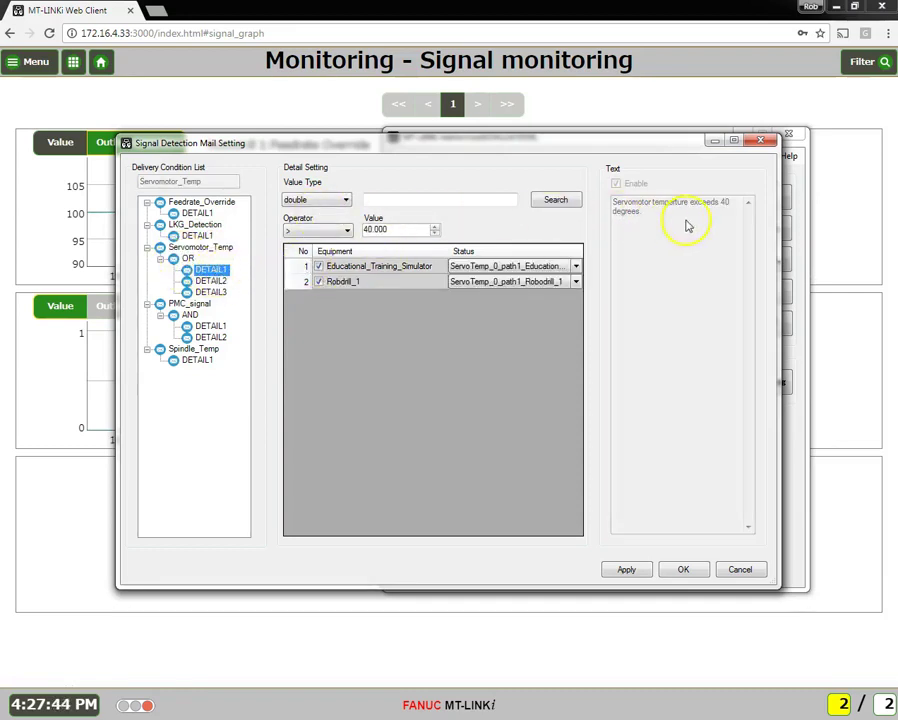
left_click(456, 268)
left_click(211, 282)
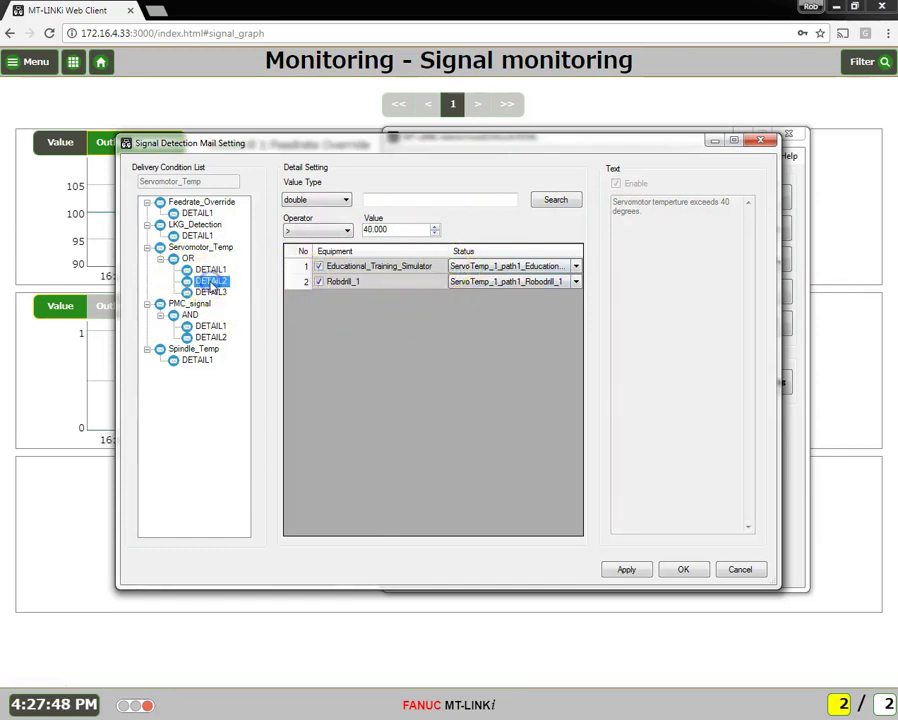
left_click(214, 292)
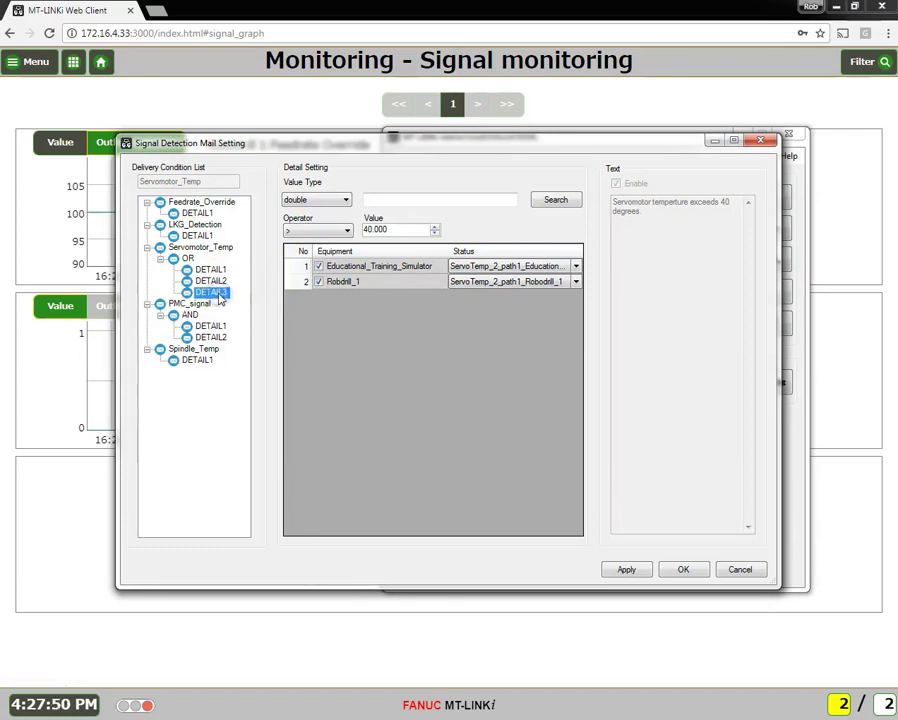
left_click(212, 270)
left_click(212, 281)
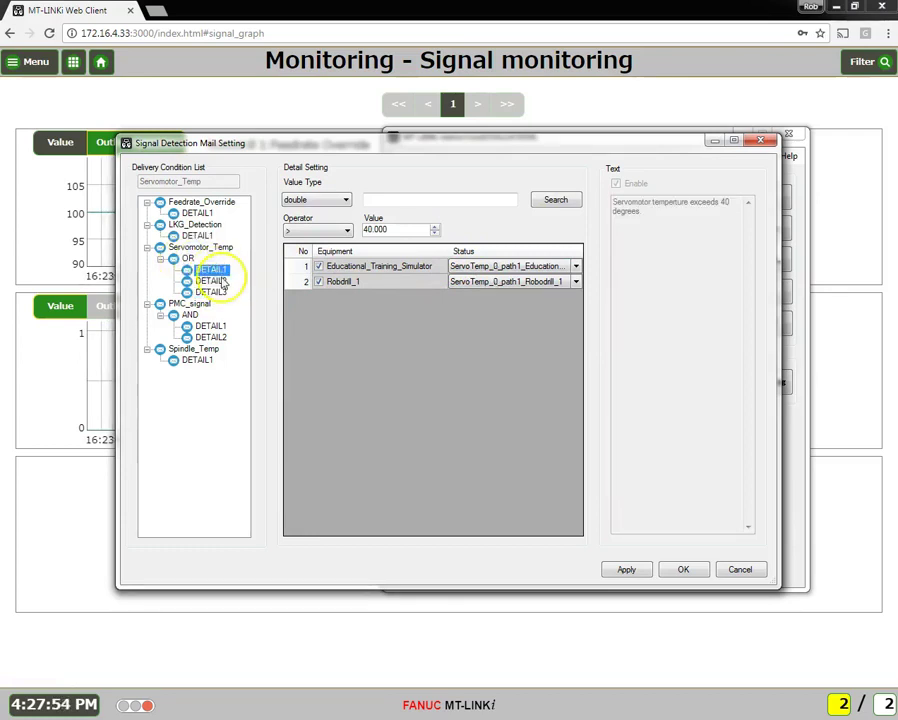
left_click(225, 293)
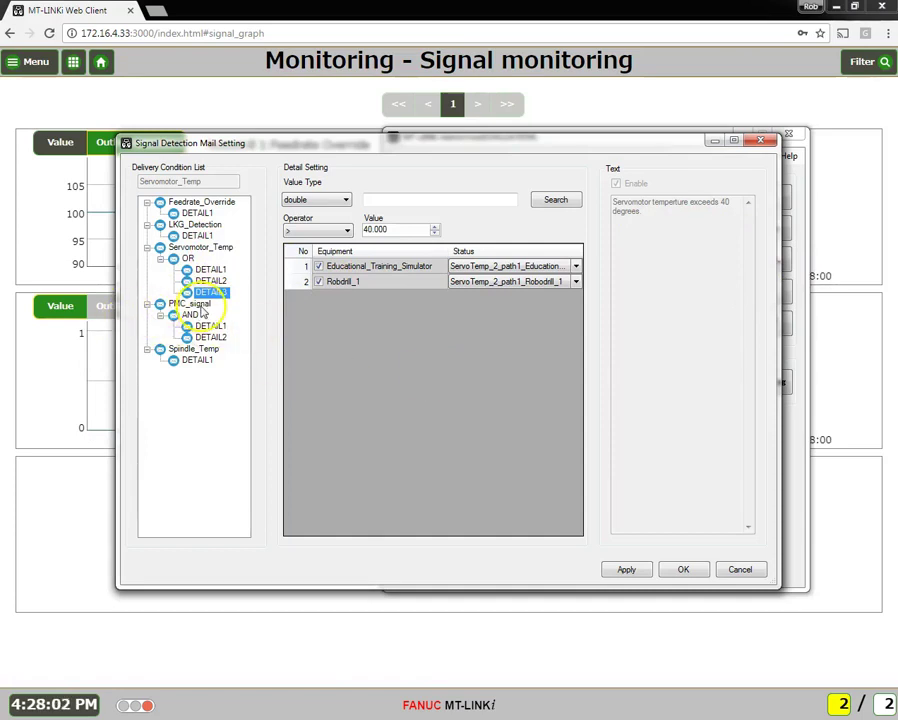
- Inspect PMC_signal's AND details, checking DETAIL2's string == OPERATE on both machines' condition signals
left_click(201, 306)
left_click(203, 310)
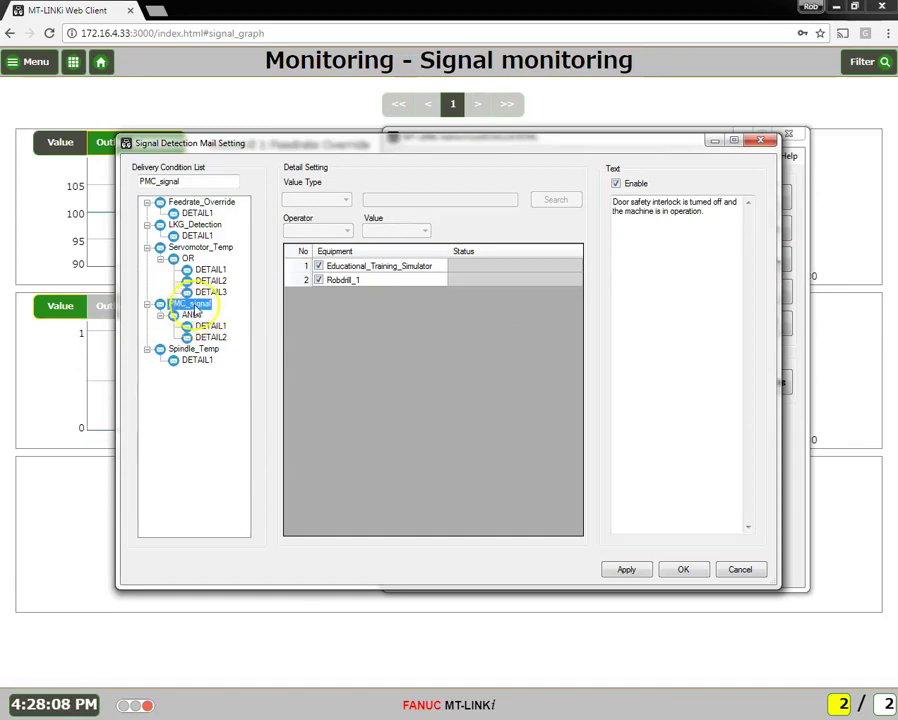
left_click(205, 326)
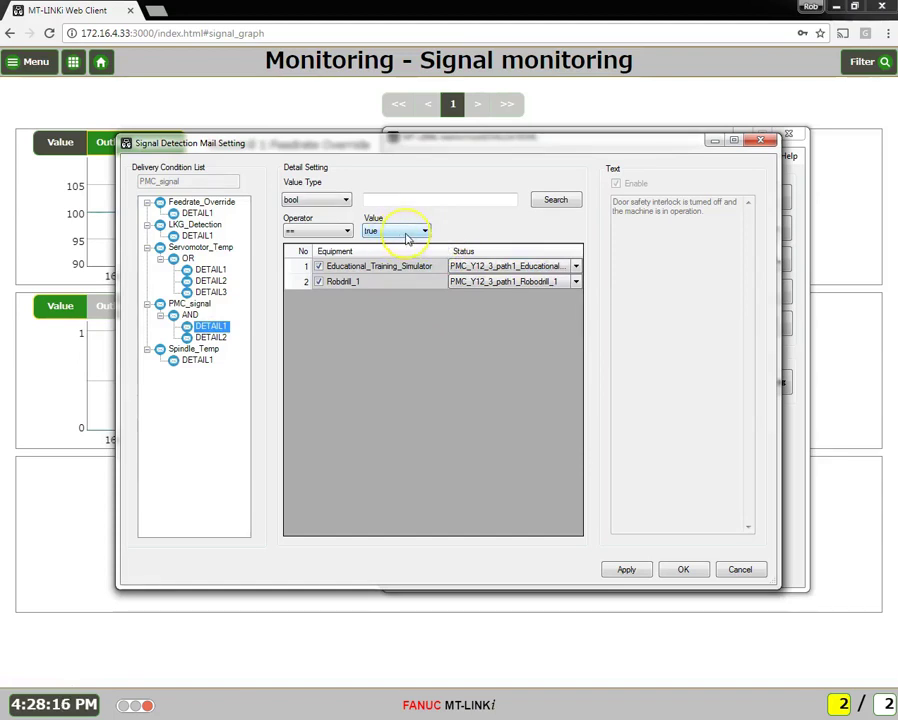
left_click(210, 338)
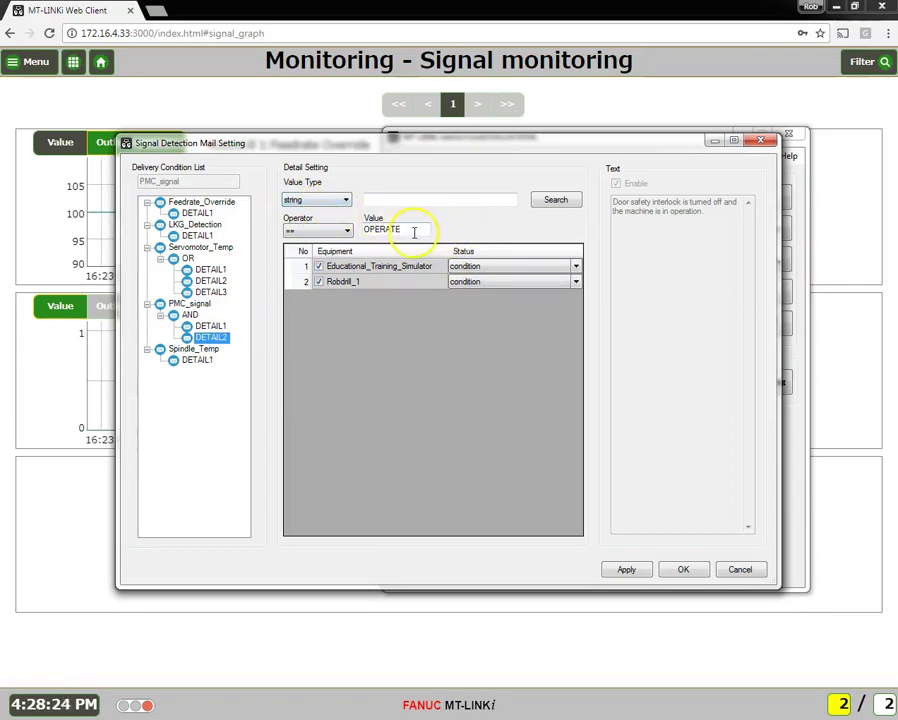
left_click(537, 266)
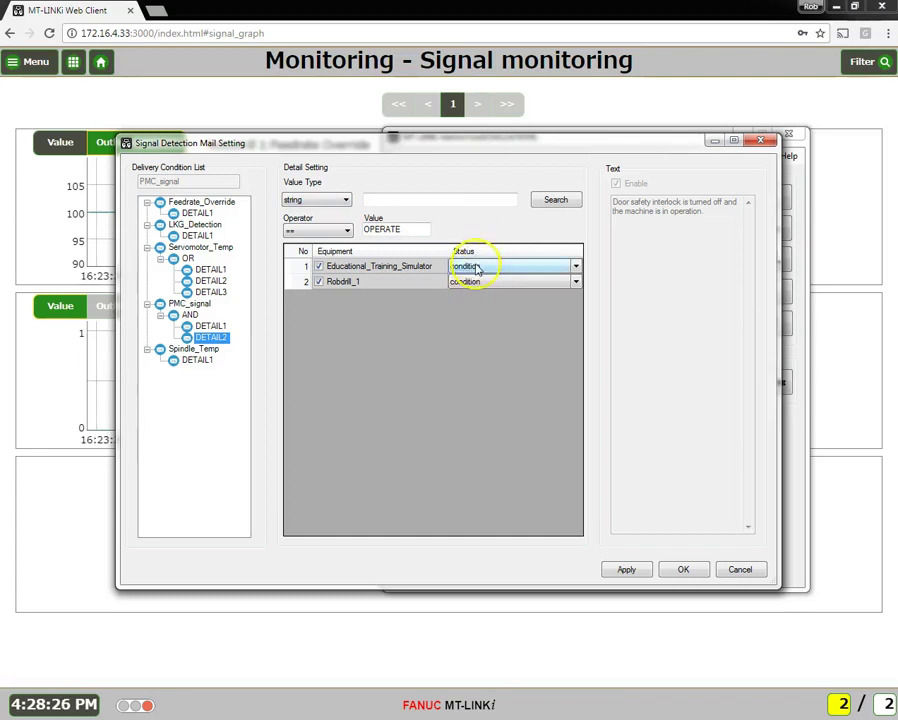
left_click(576, 282)
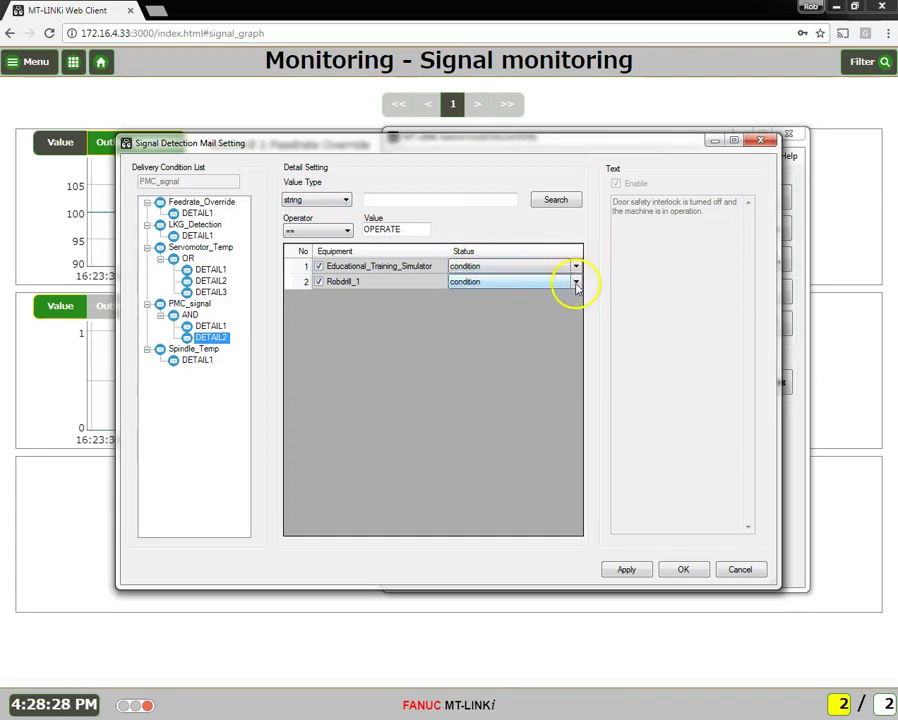
left_click(576, 282)
left_click(576, 282)
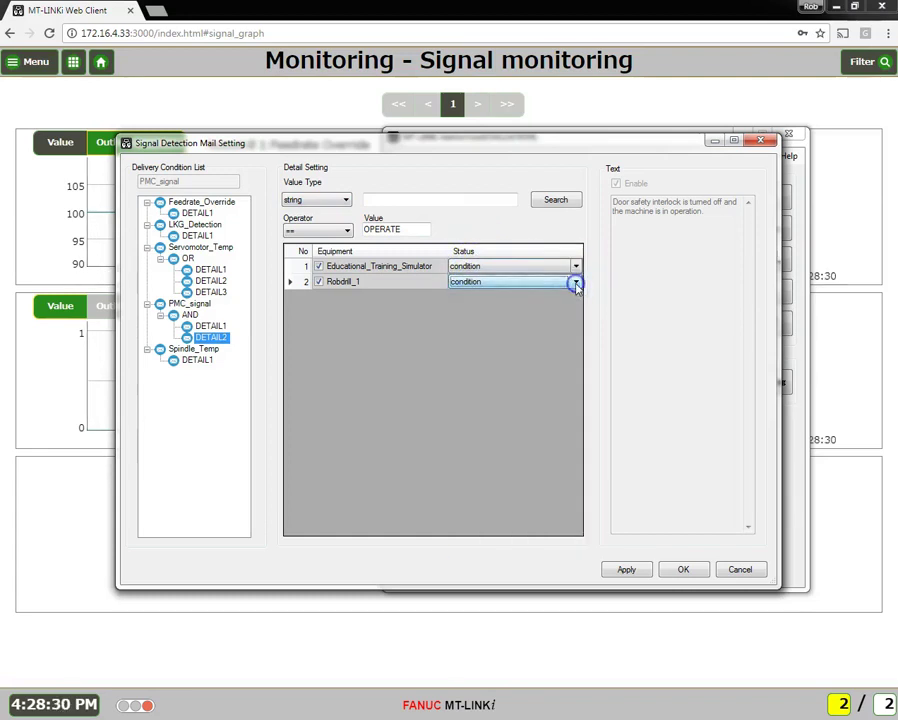
left_click(396, 224)
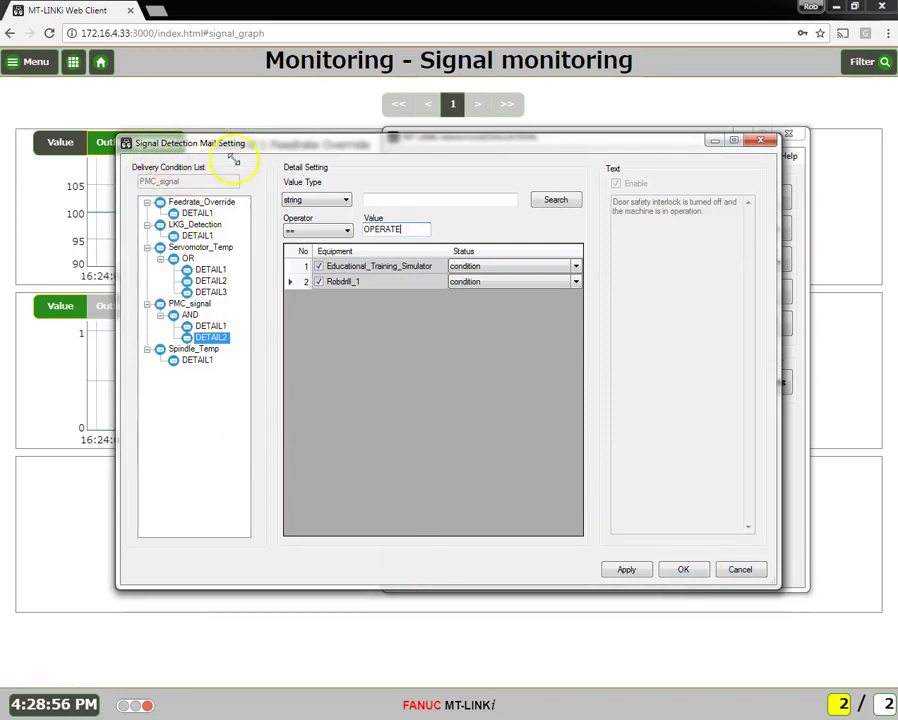
- Close the signal detection settings and add condition COND01 in Alarm Mail Setting
left_click(679, 570)
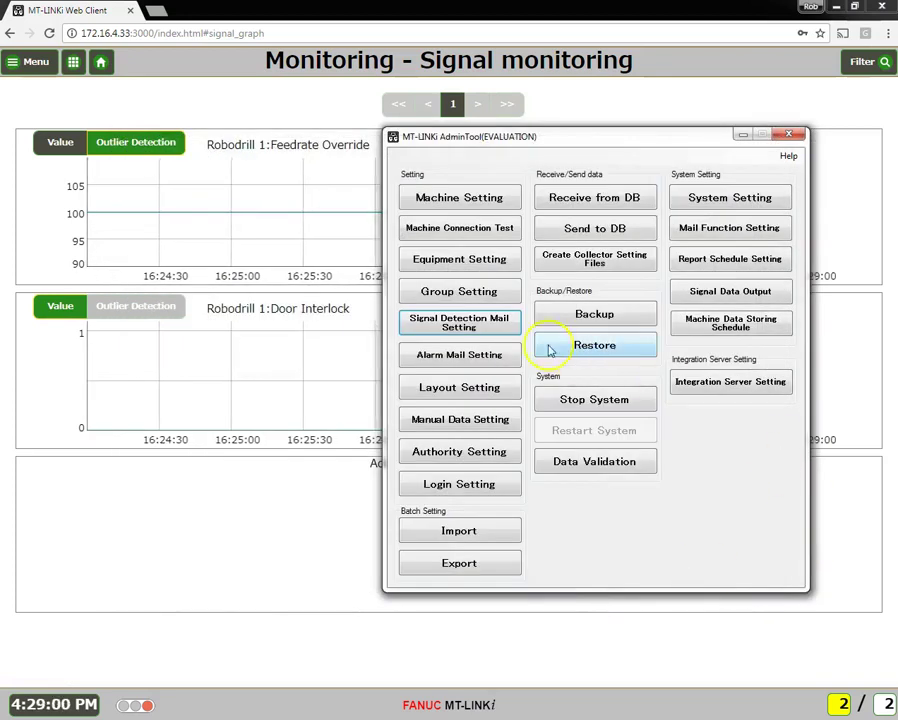
left_click(464, 356)
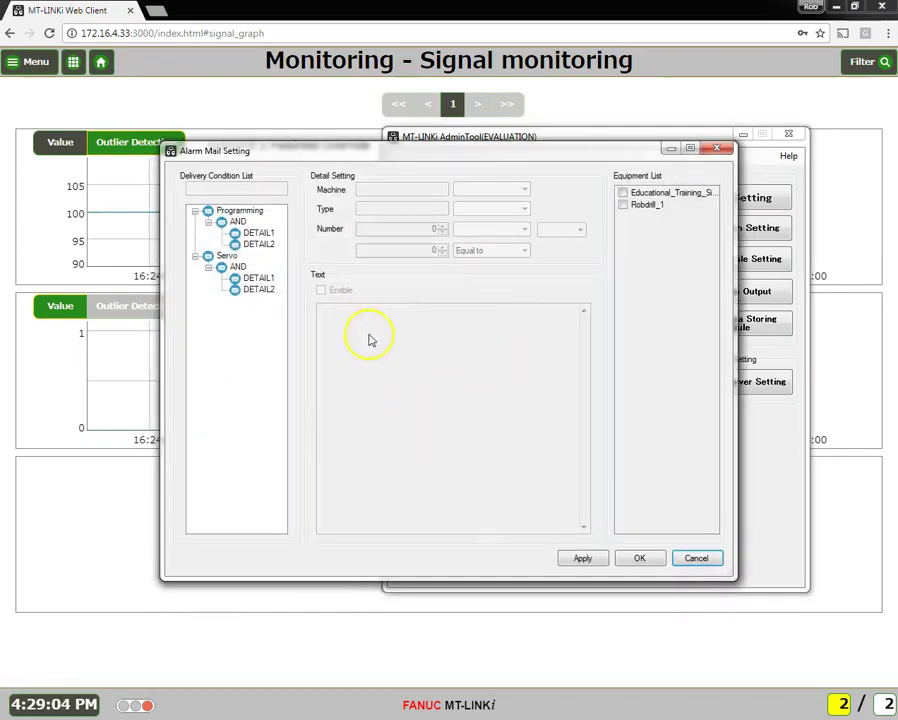
left_click(236, 316)
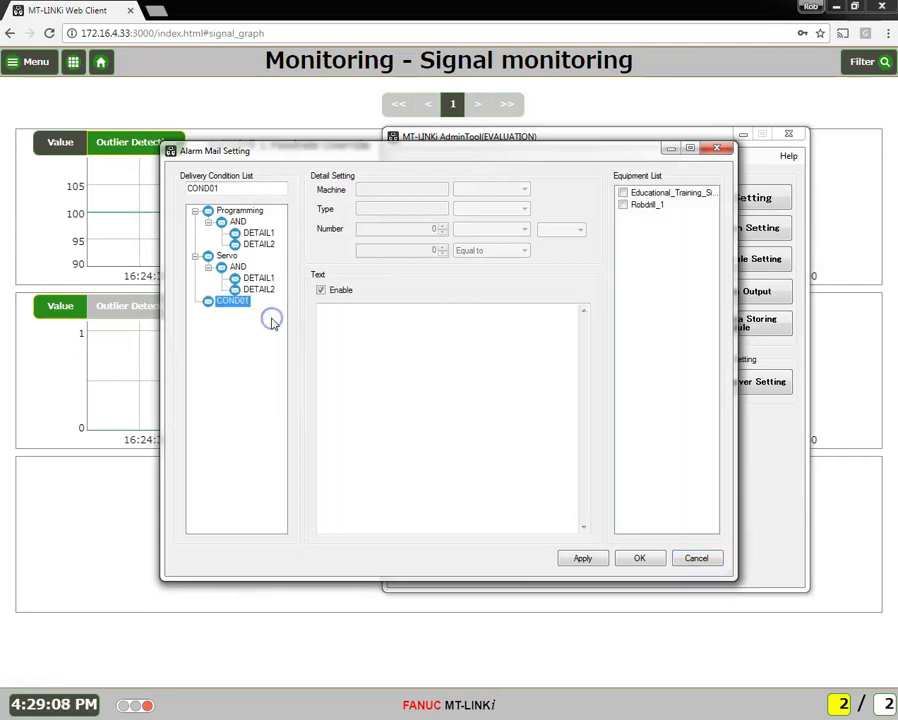
left_click(232, 310)
- Add DETAIL1 under COND01 with its alarm type comparison set to Equal to
right_click(232, 307)
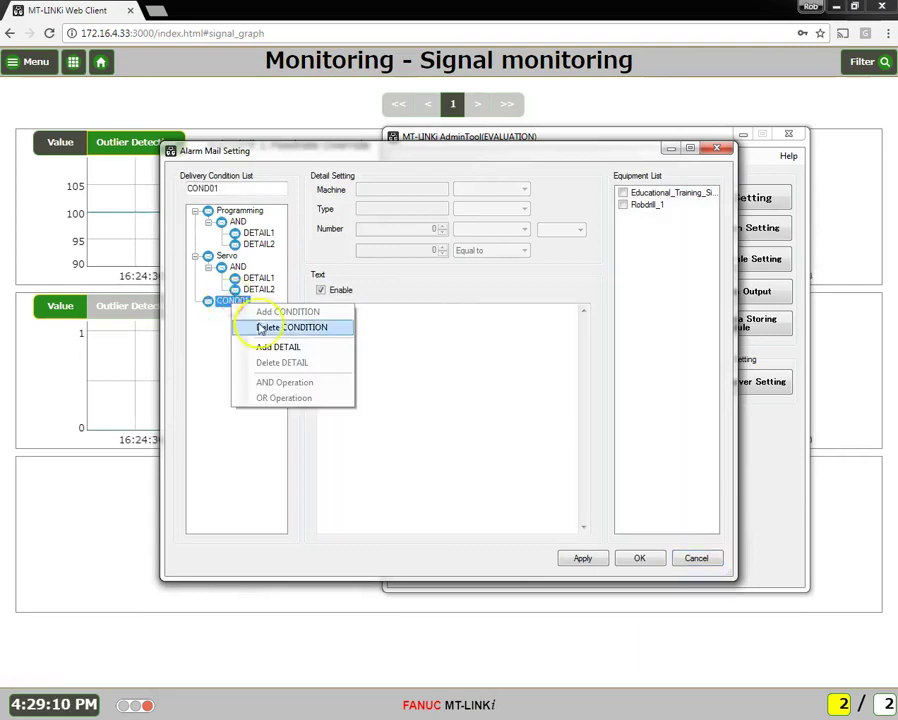
left_click(226, 345)
left_click(245, 312)
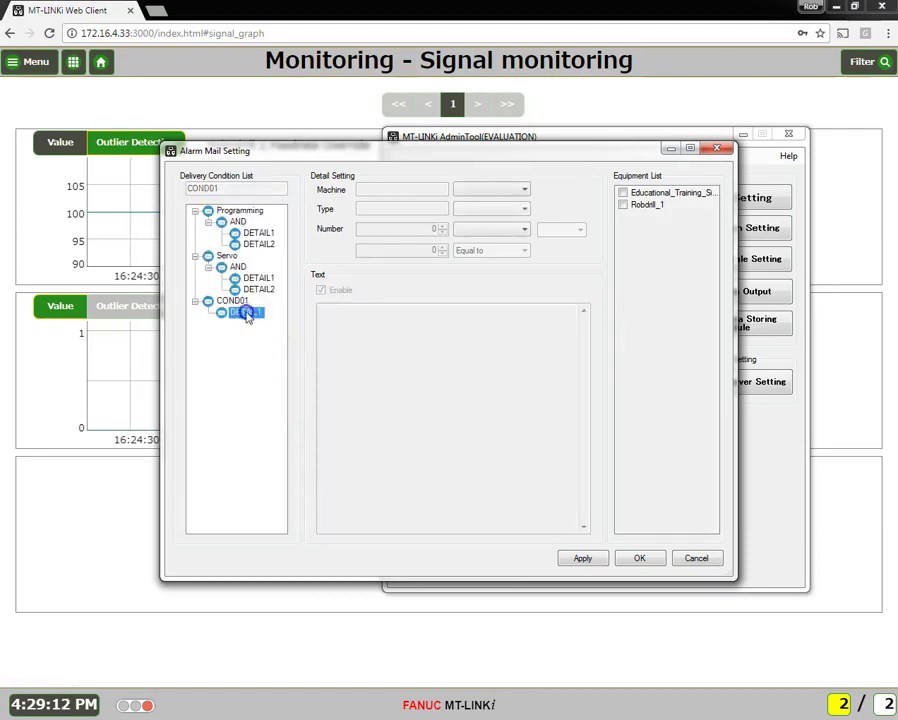
left_click(524, 209)
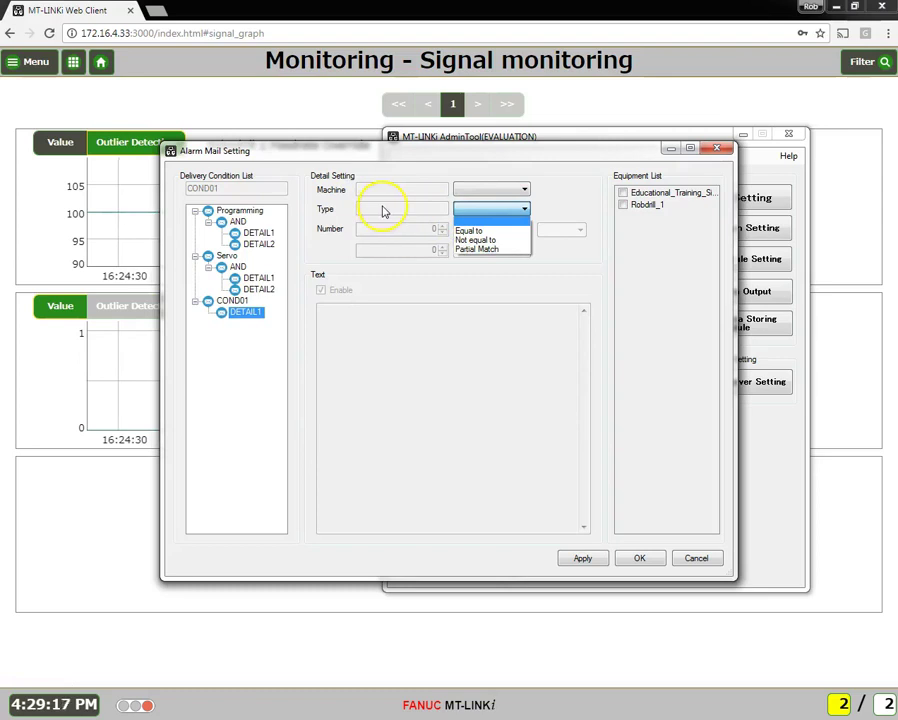
left_click(483, 232)
- Set DETAIL1's alarm type to EX, replacing the initial SV entry
left_click(423, 210)
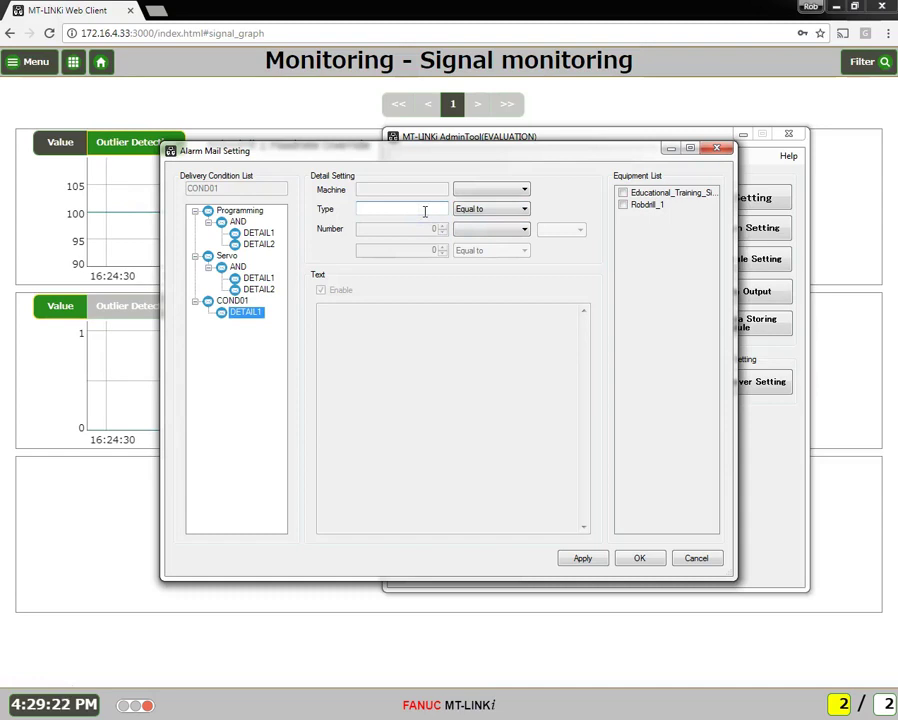
type("SV")
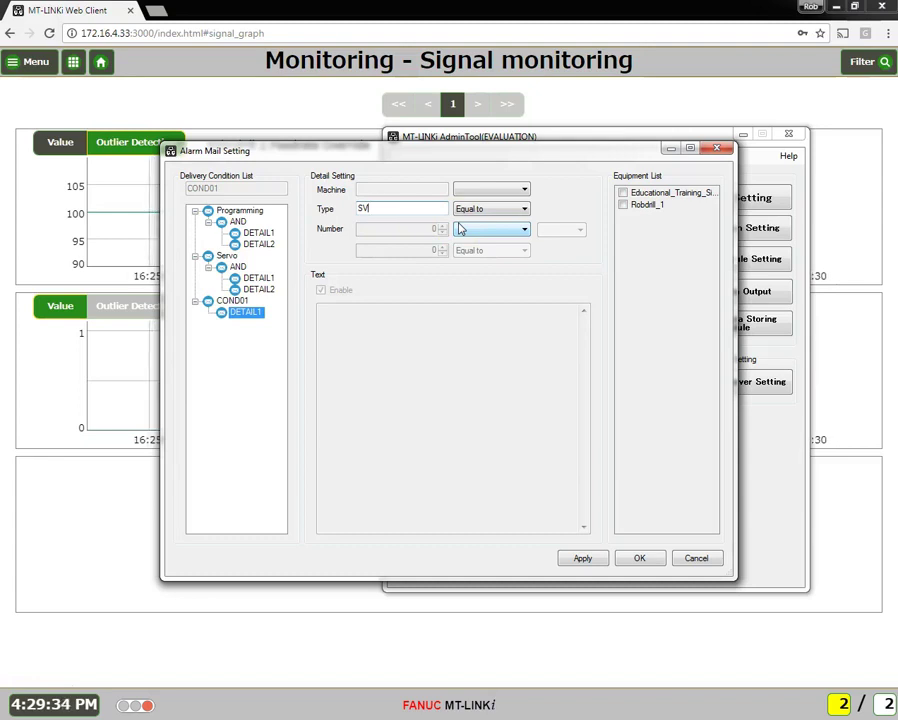
left_click(397, 208)
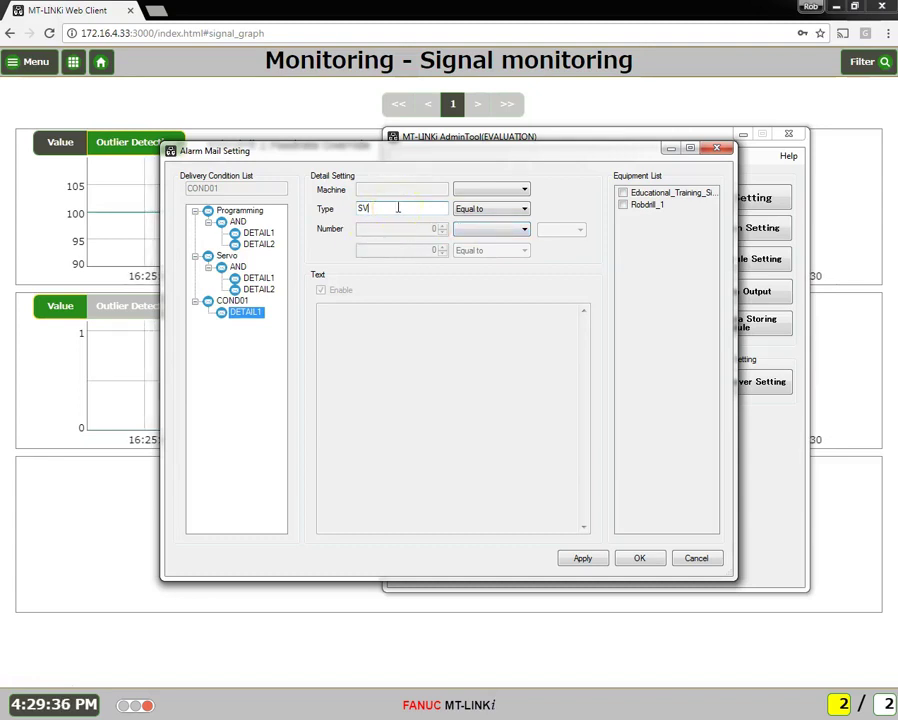
key("BackSpace")
key("BackSpace")
type("EX")
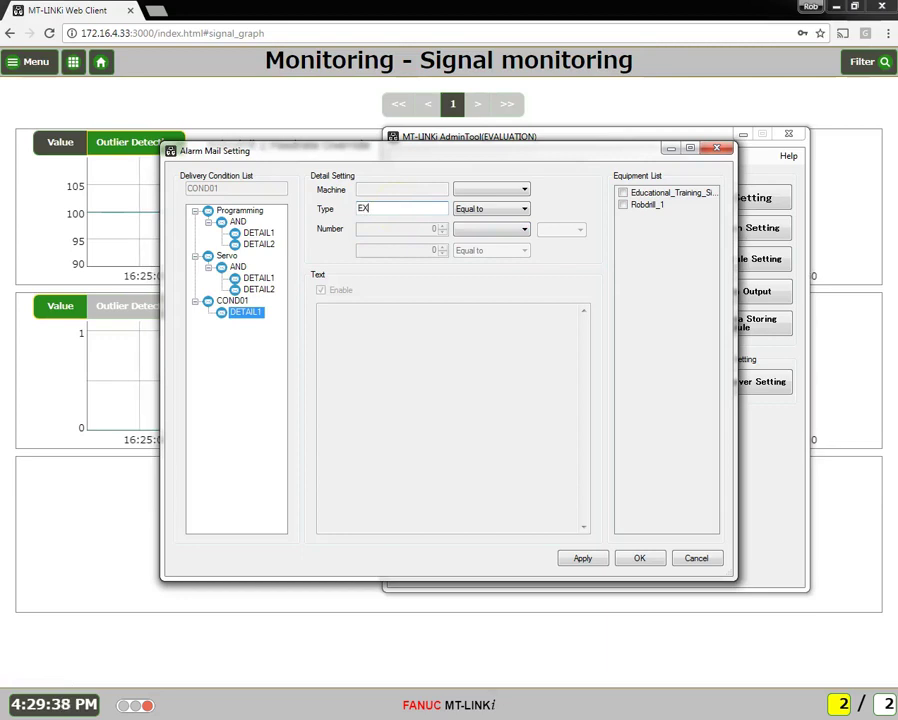
left_click(478, 211)
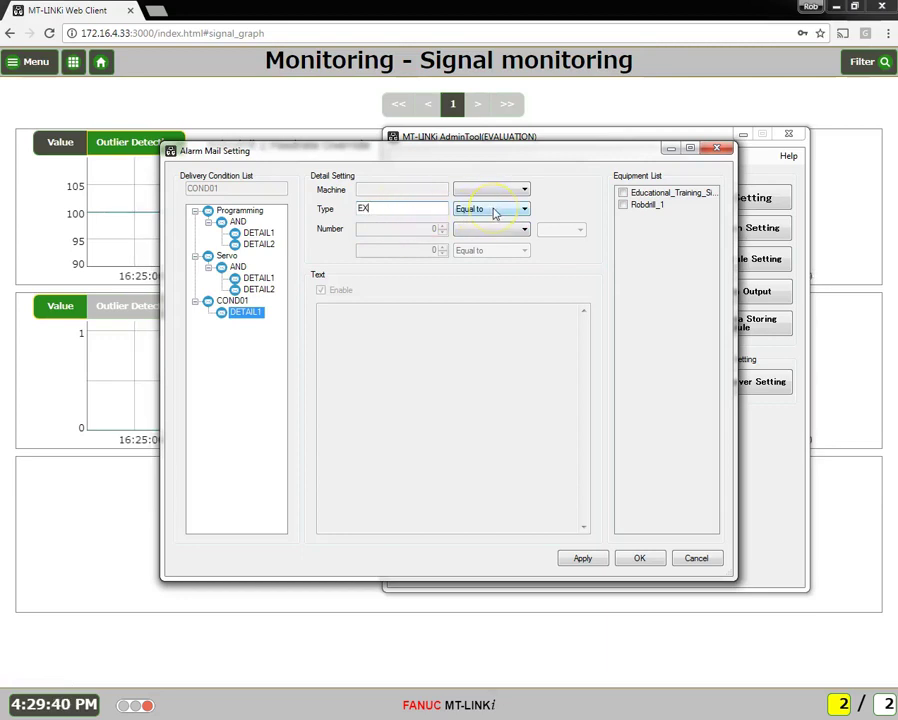
left_click_drag(490, 213, 444, 233)
- Set the alarm number comparison to Equal to with number 10010, then return to COND01
left_click(490, 236)
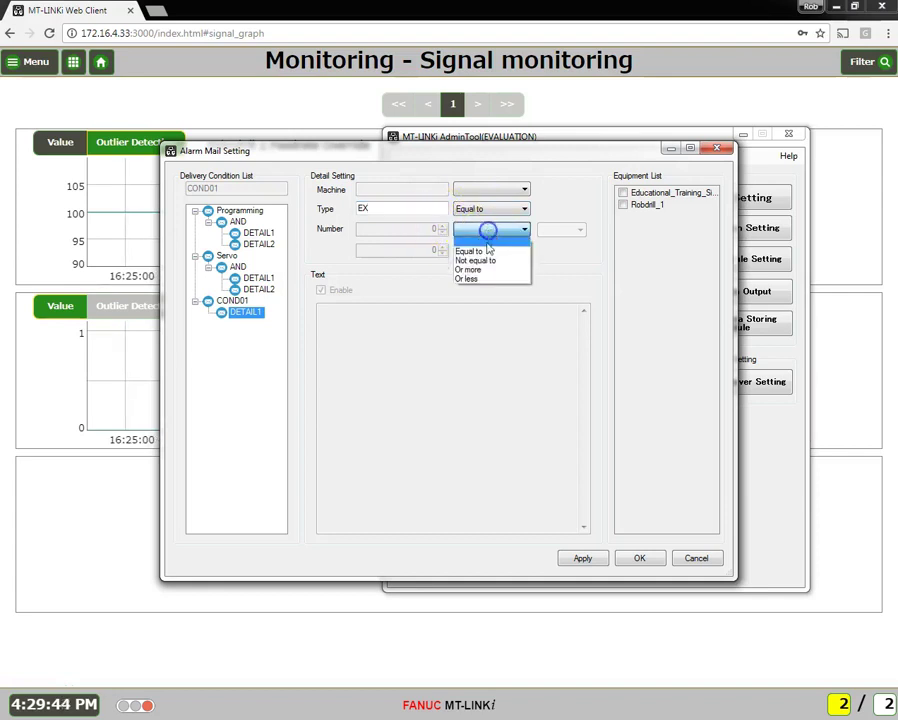
left_click(512, 251)
left_click(414, 230)
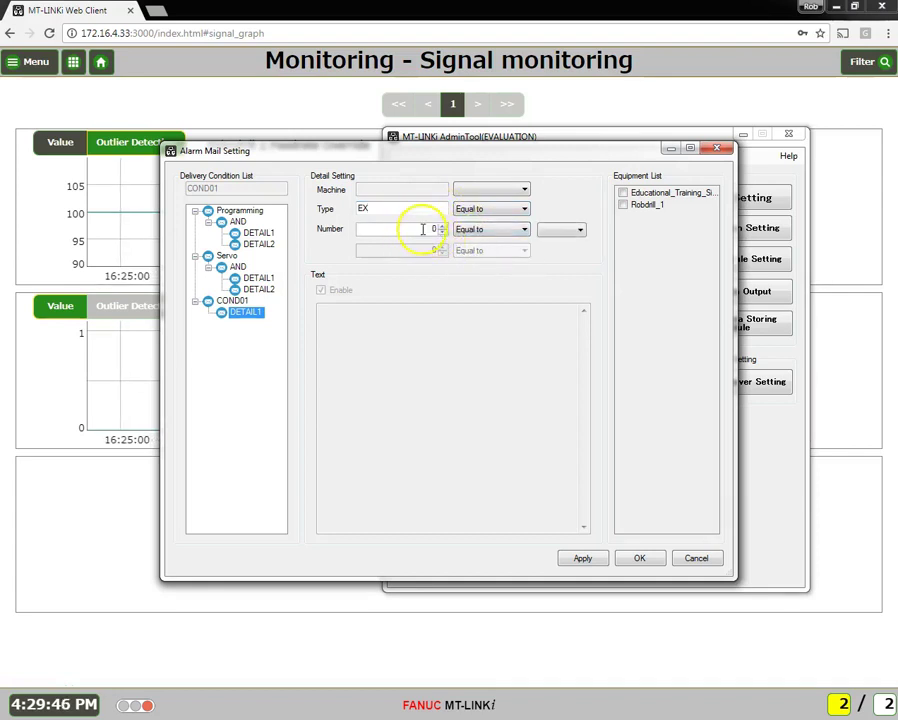
type("10010")
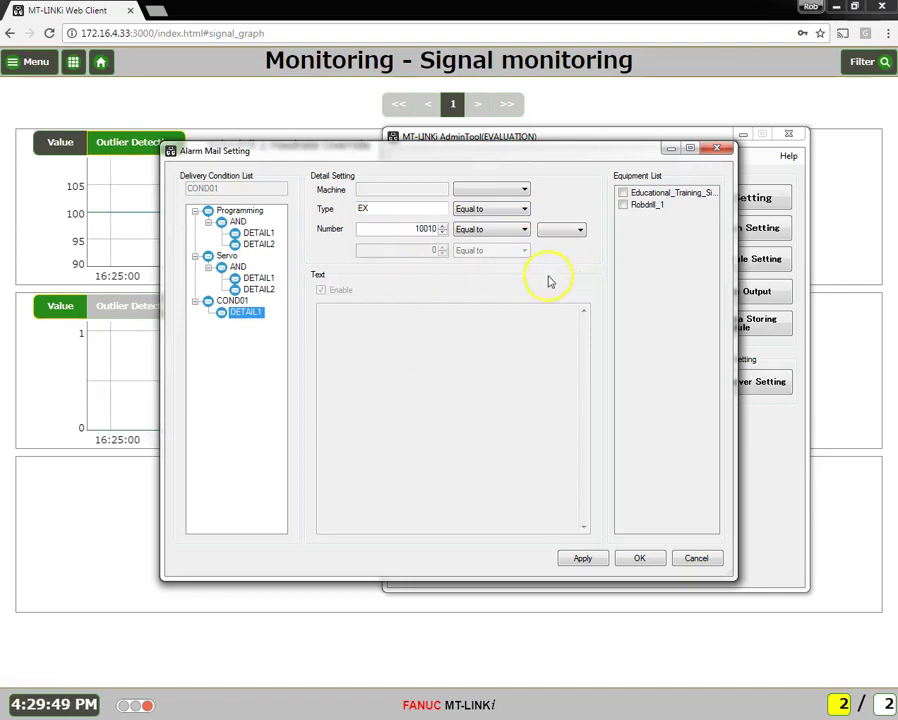
left_click(232, 301)
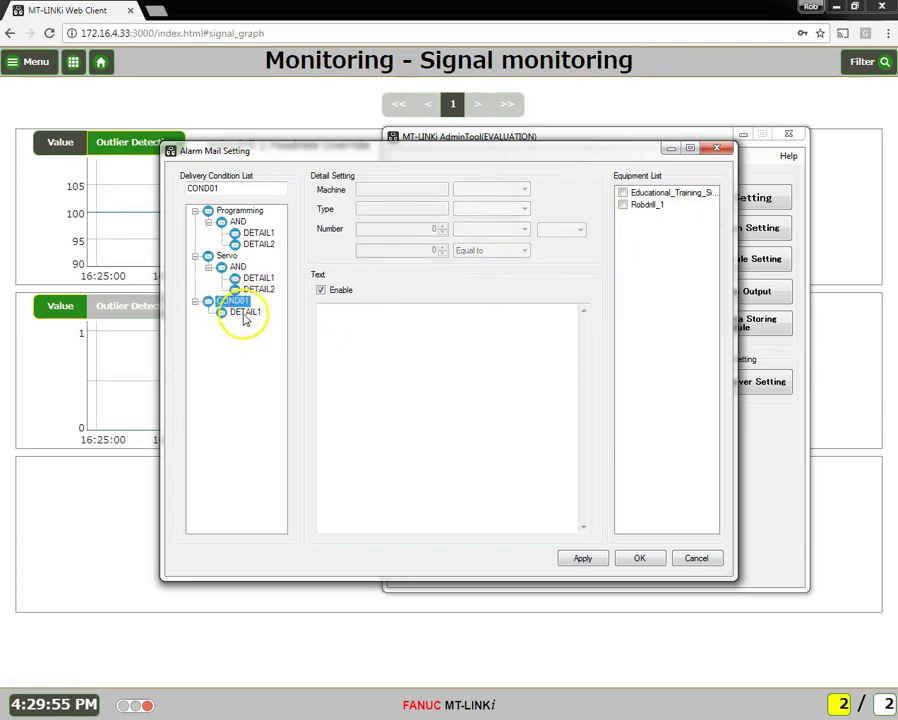
- Assign COND01 to both the training simulator machine and Robdrill_1
left_click(242, 312)
left_click(228, 301)
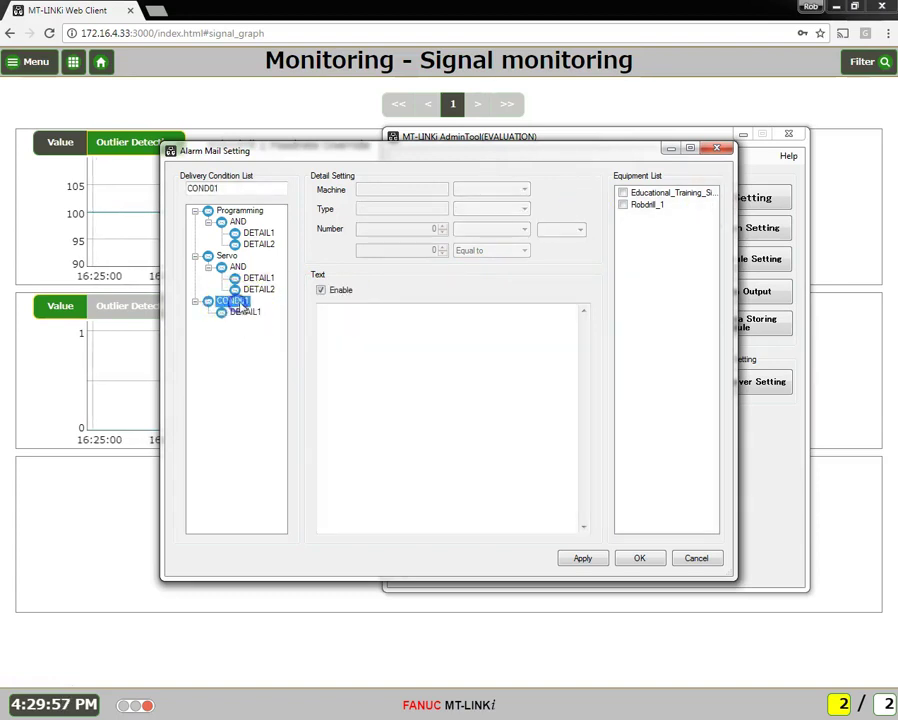
left_click(623, 204)
left_click(240, 314)
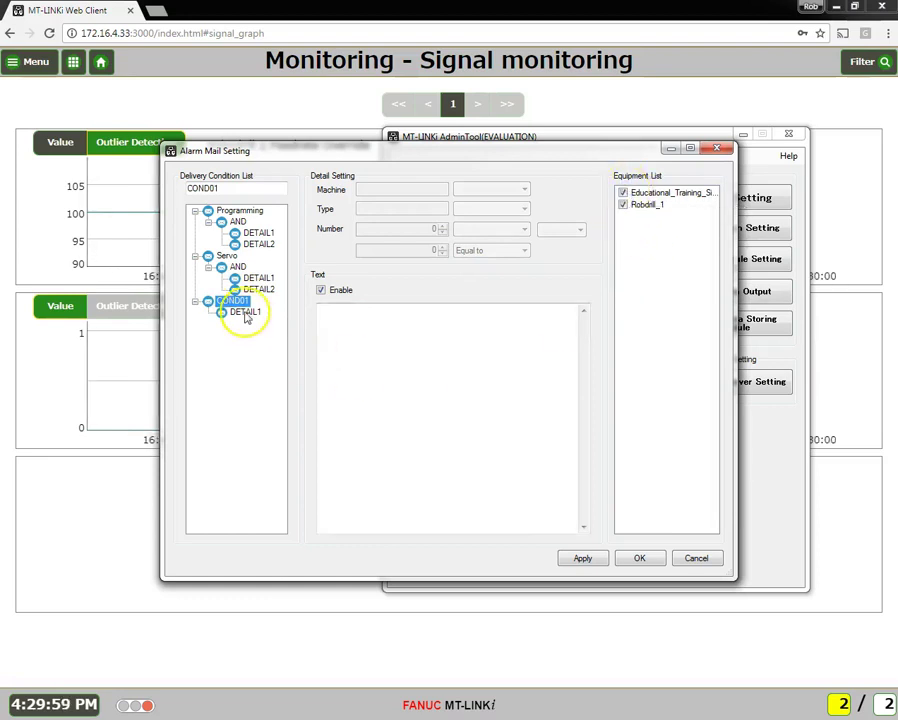
- Correct DETAIL1's alarm number from 10010 to 1001
left_click(378, 218)
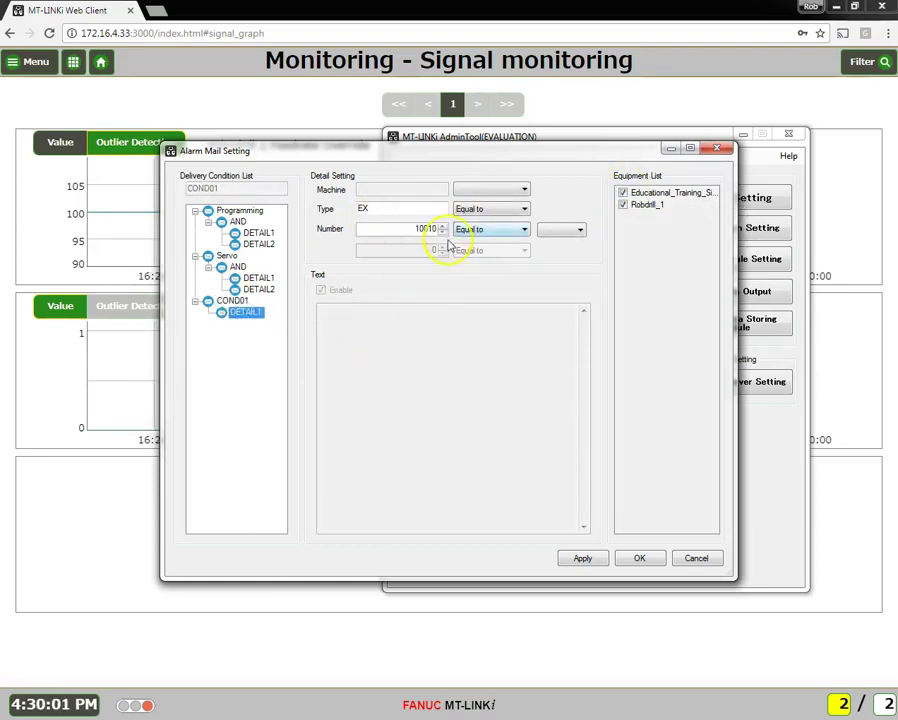
left_click(440, 232)
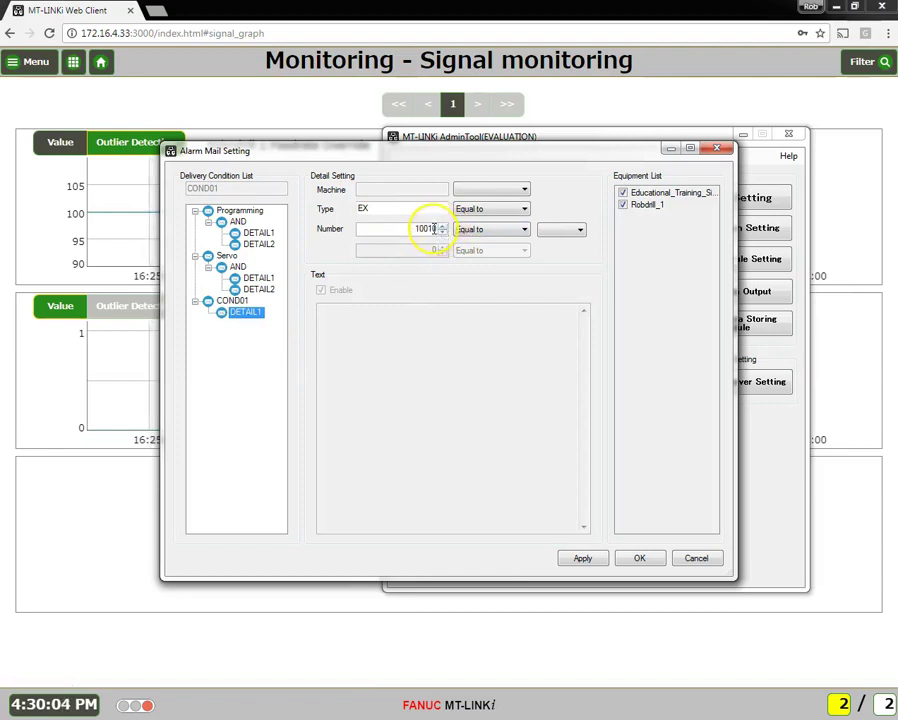
key("BackSpace")
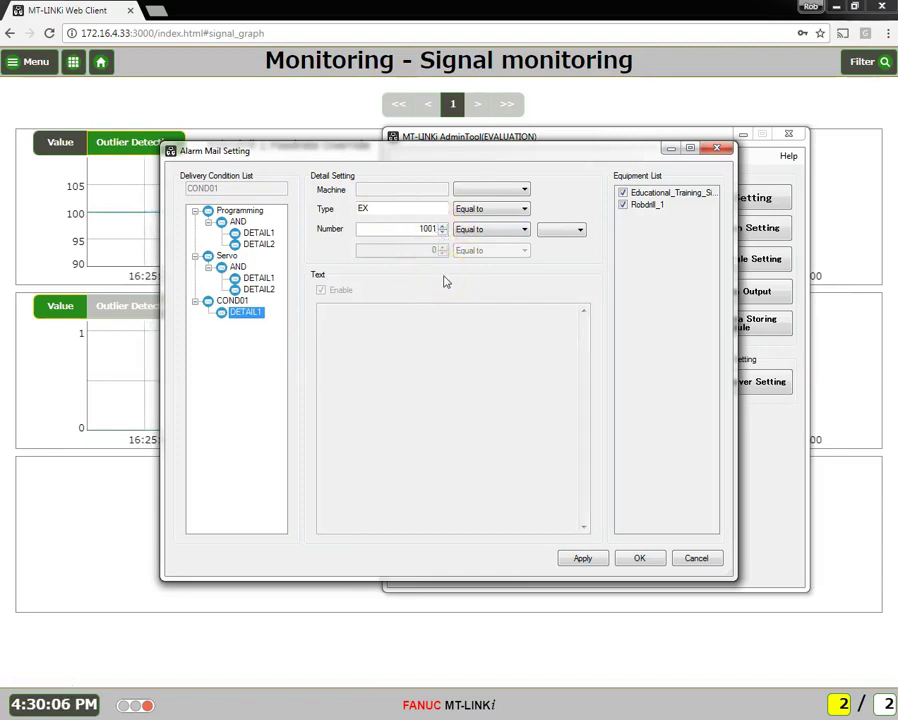
left_click(444, 362)
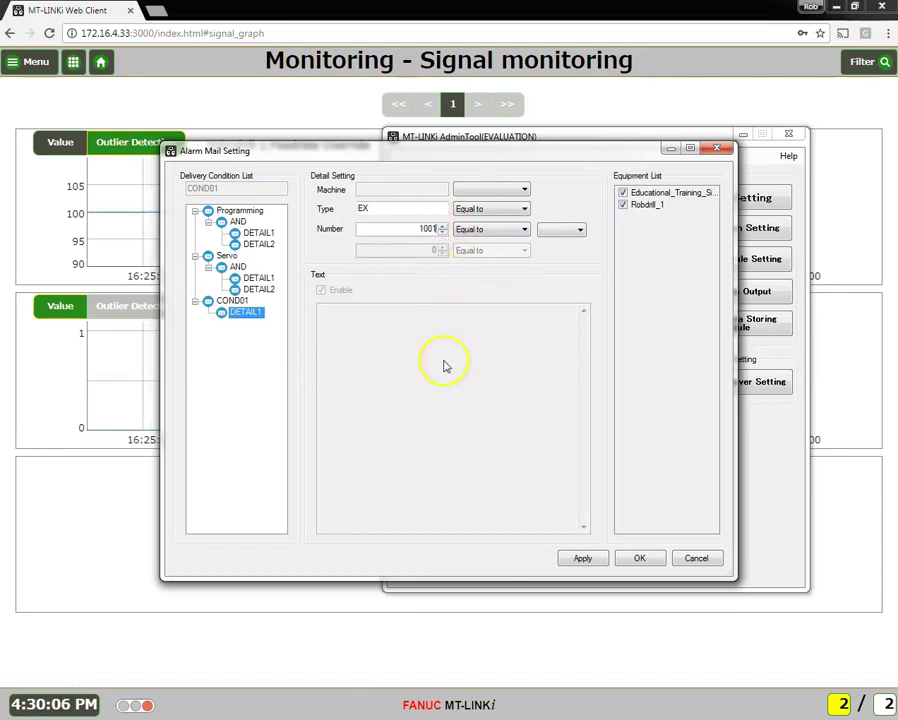
- Enable the mail text for COND01, leaving it blank
left_click(230, 302)
left_click(360, 330)
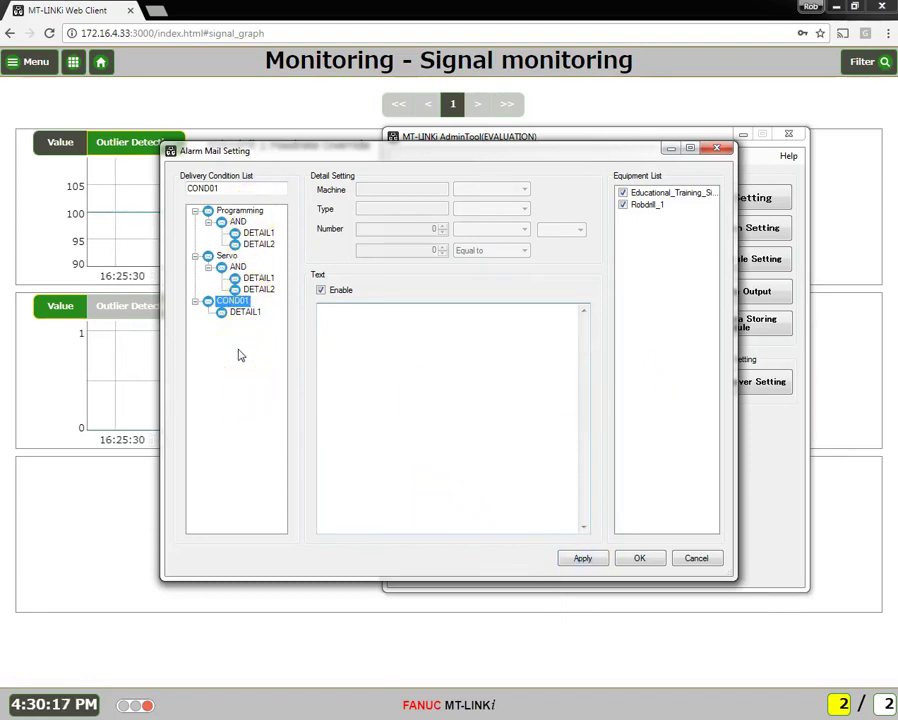
left_click(300, 464)
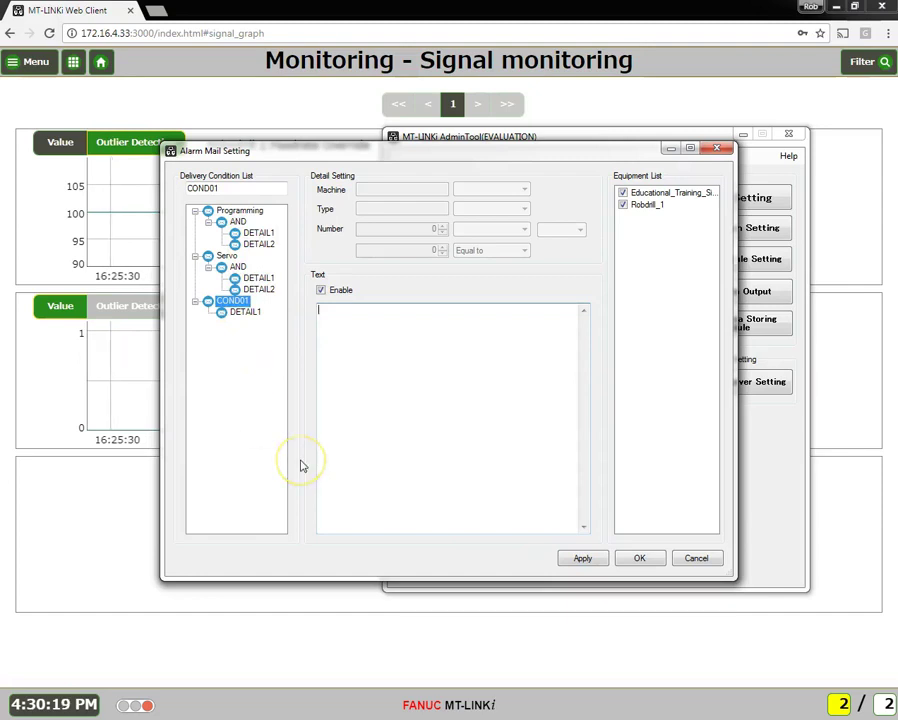